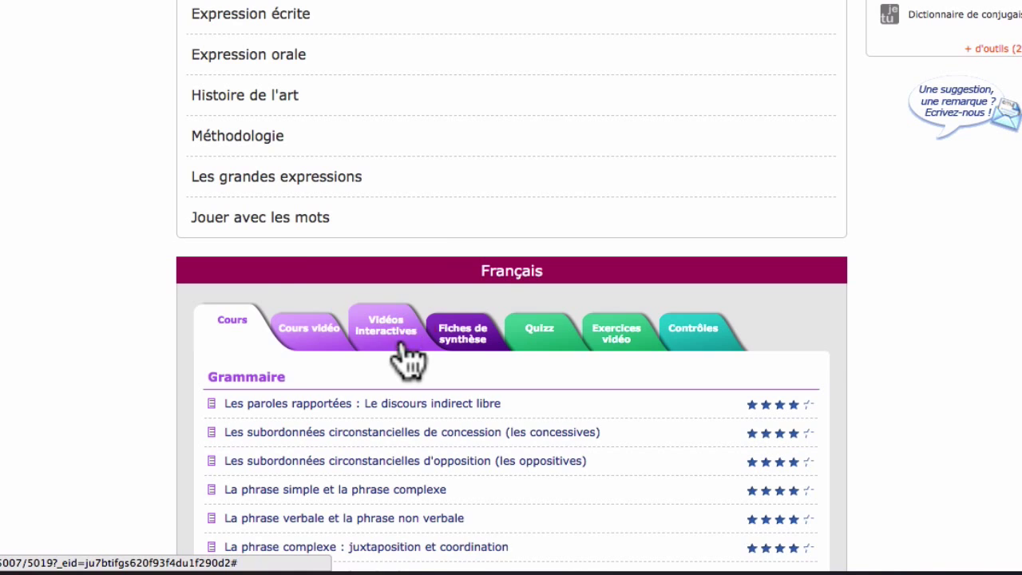
# - Scroll down the home page to the Français block
pyautogui.scroll(-10, 404, 351)
# - Open L'implicite, answer its quiz with the correct definition, resume, then view Introduction and Conclusion
pyautogui.click(404, 342)
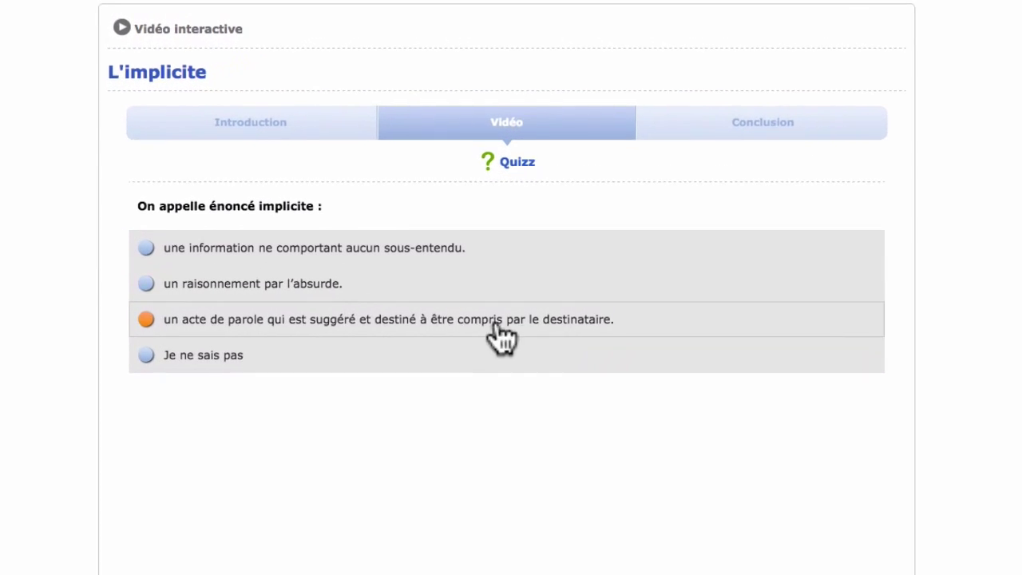
pyautogui.click(496, 326)
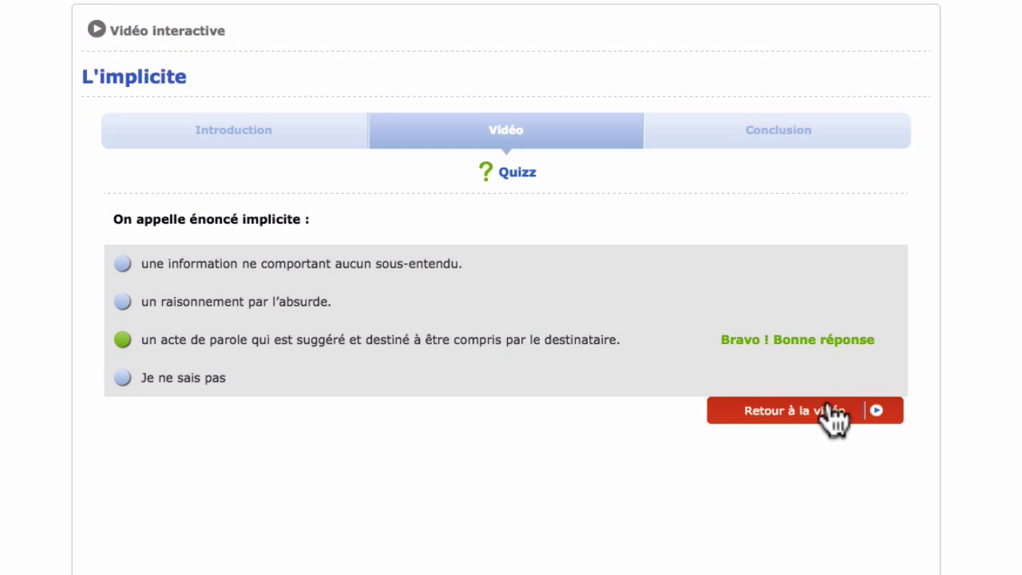
pyautogui.click(830, 411)
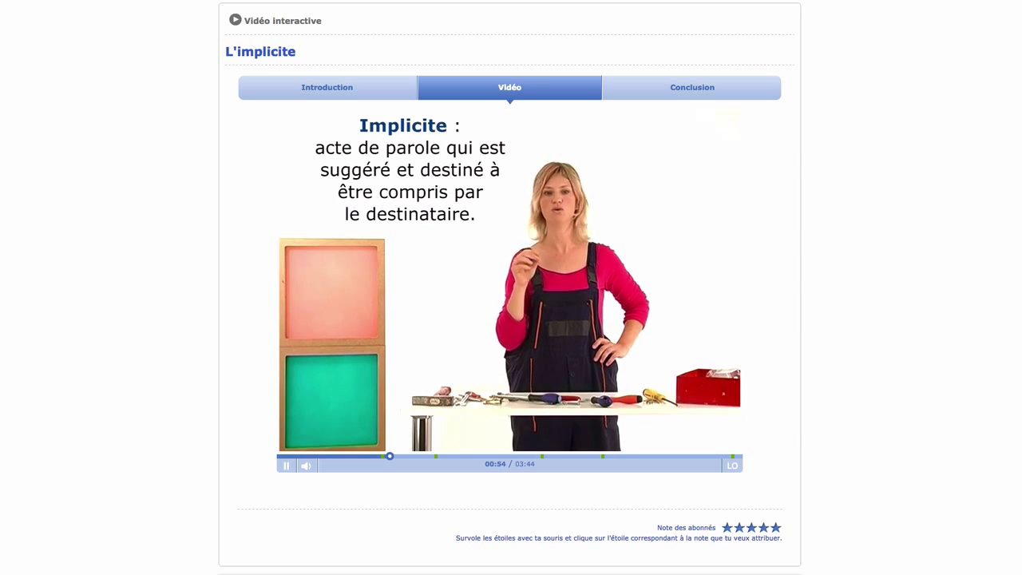
pyautogui.click(335, 93)
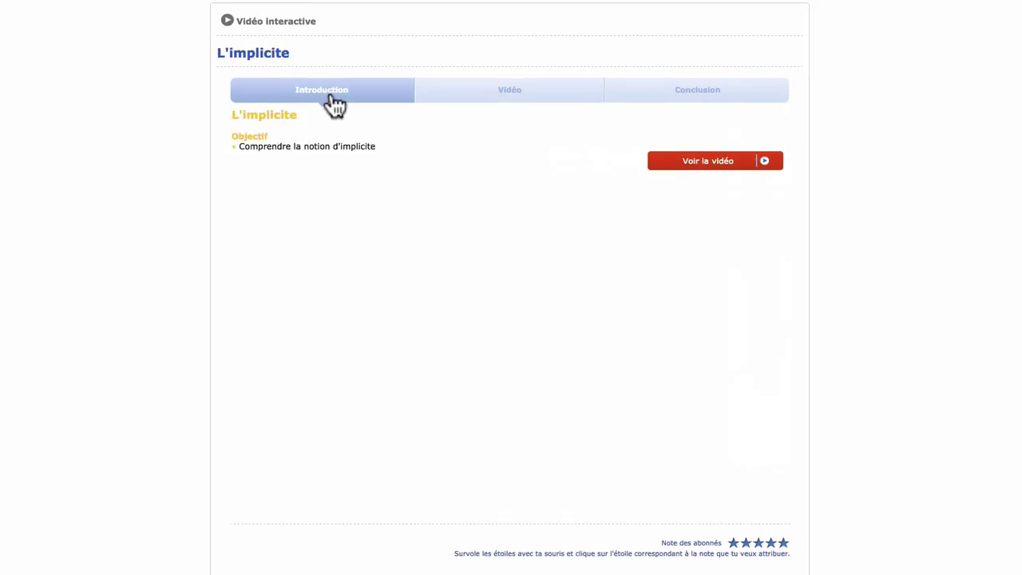
pyautogui.click(694, 98)
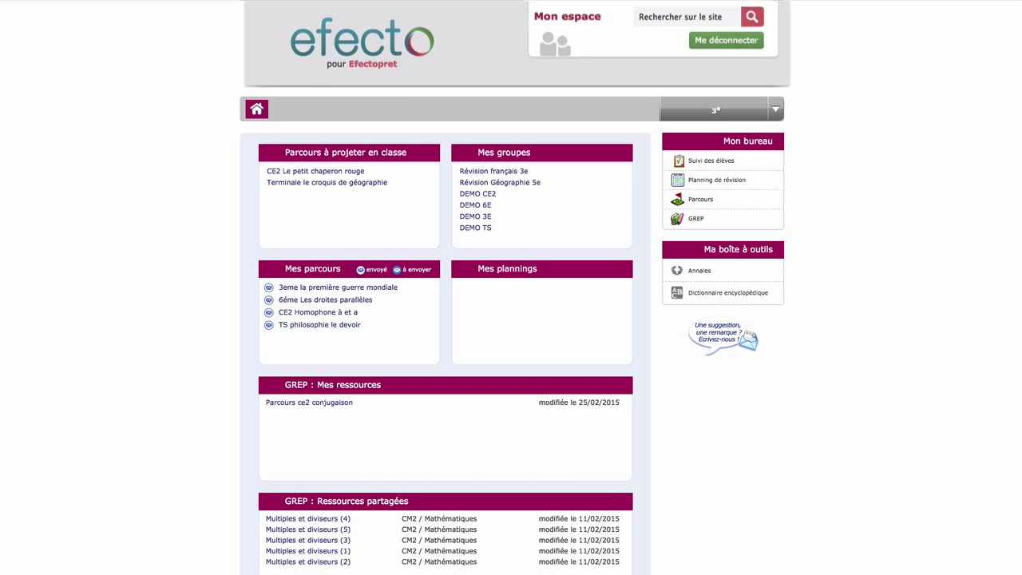
# - Search the site for 'Europe', preview L'Europe et le reste du monde, then open L'Europe allemande
pyautogui.click(656, 16)
pyautogui.write('Europe')
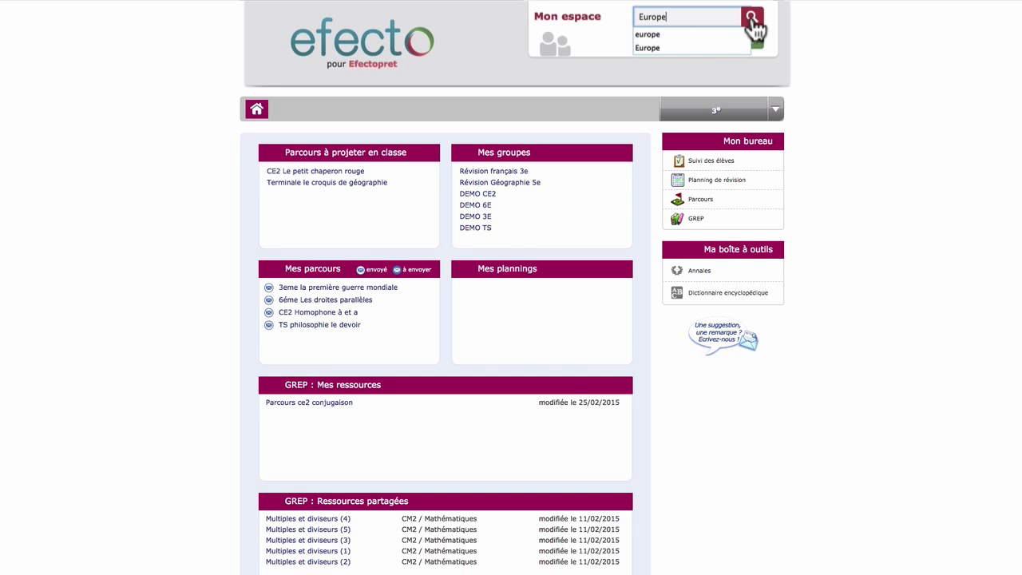
pyautogui.click(753, 22)
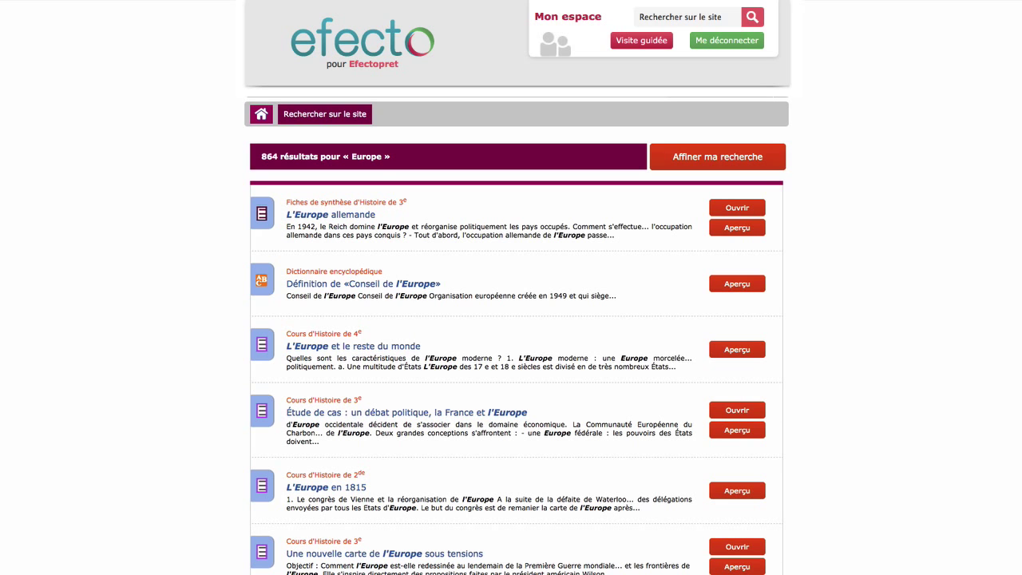
pyautogui.click(733, 353)
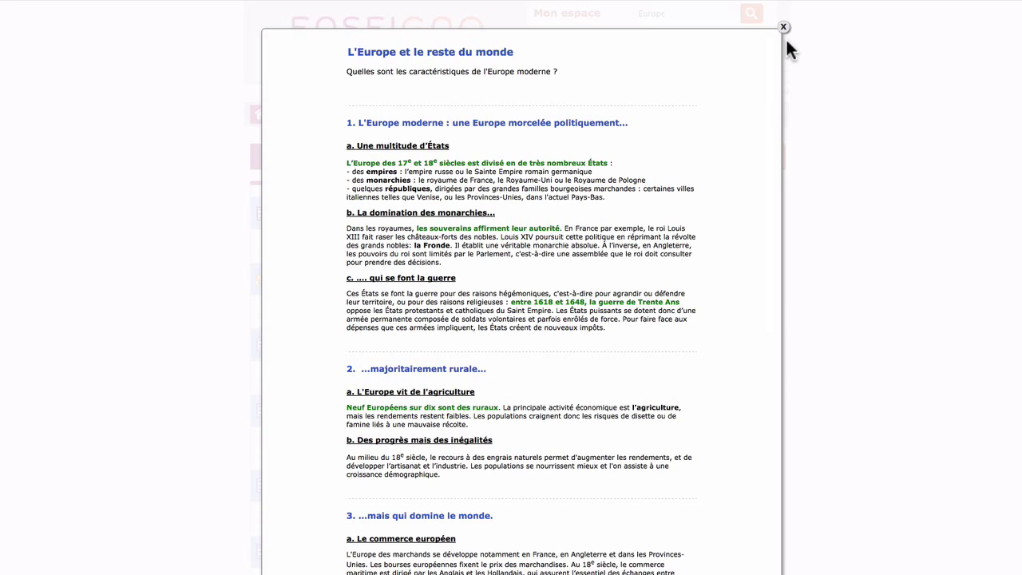
pyautogui.click(783, 29)
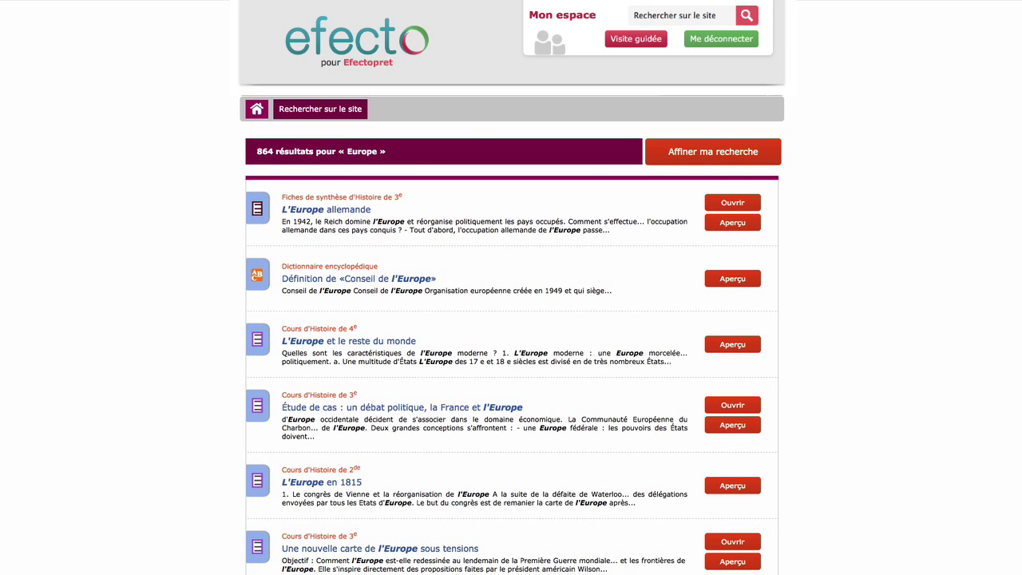
pyautogui.click(731, 209)
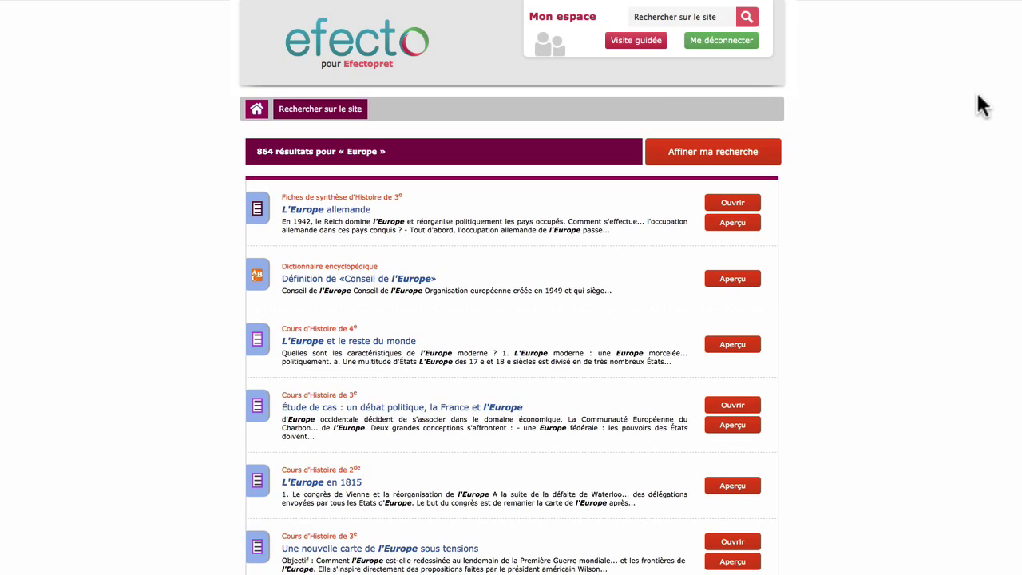
pyautogui.click(717, 152)
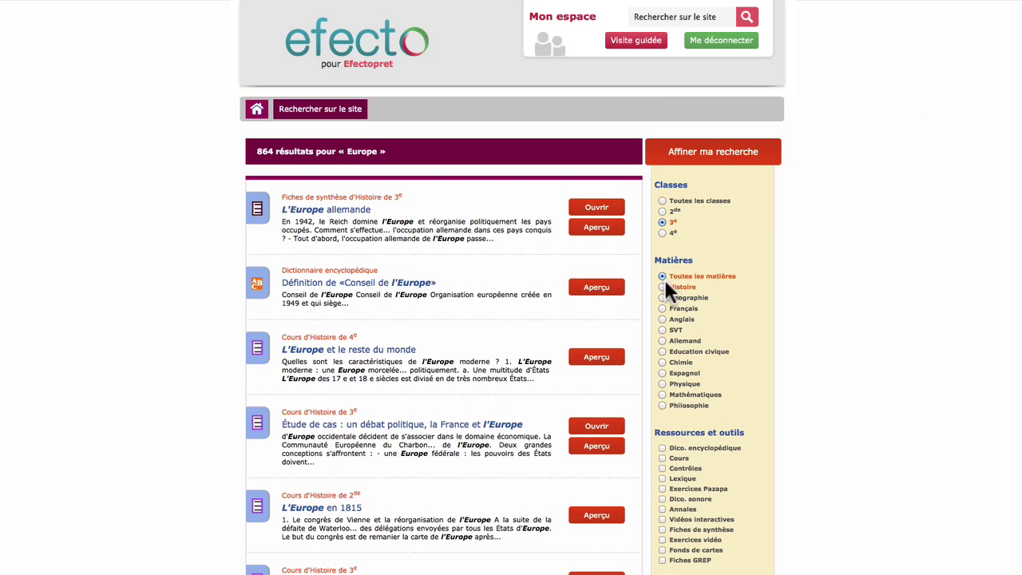
# - Apply the 3e and Histoire filters to the Europe results, then return to the home dashboard
pyautogui.scroll(-1, 694, 519)
pyautogui.click(709, 559)
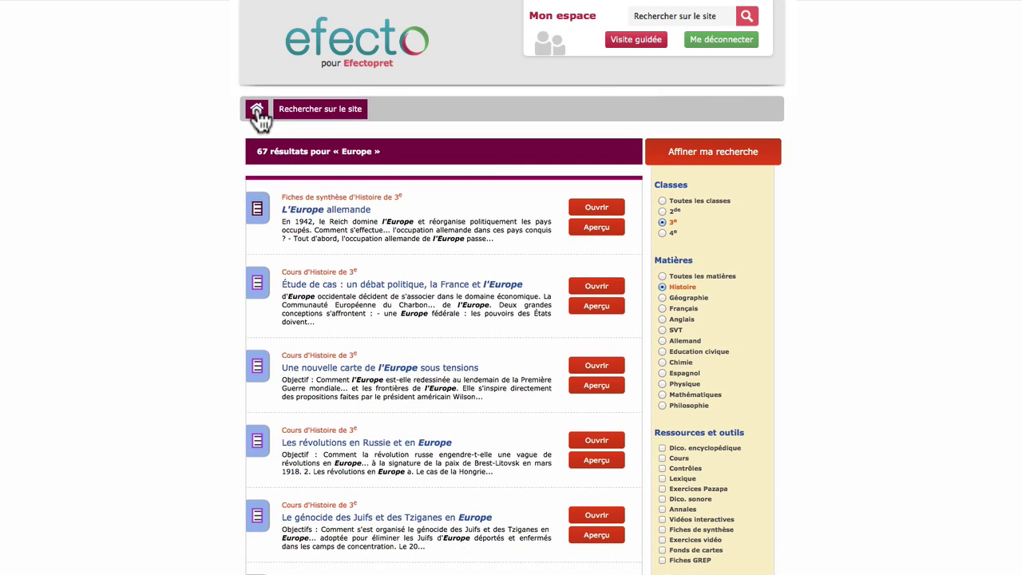
pyautogui.click(257, 110)
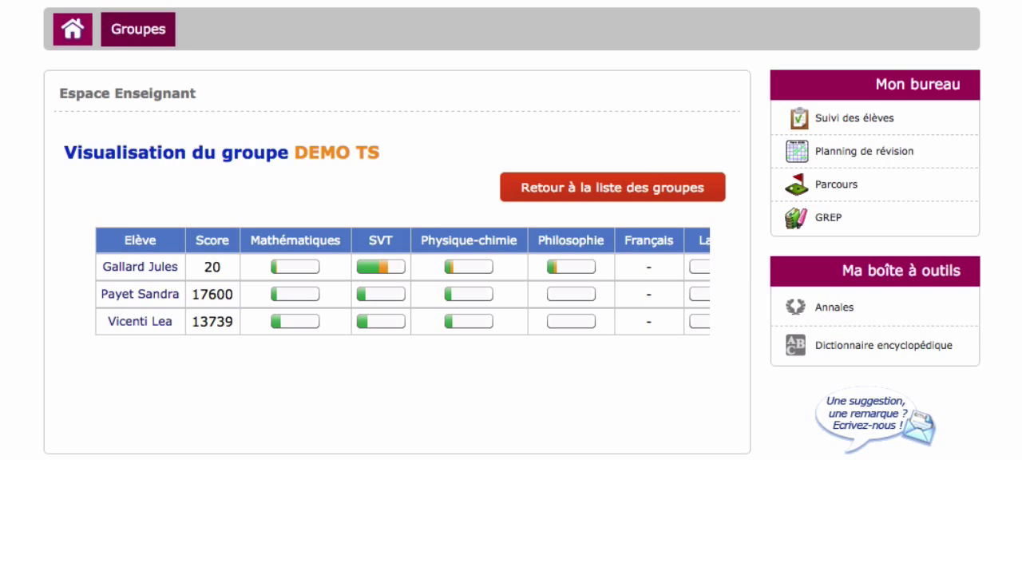
# - Open the first student's dashboard and expand Mathématiques > Analyse to see its success rates
pyautogui.click(164, 269)
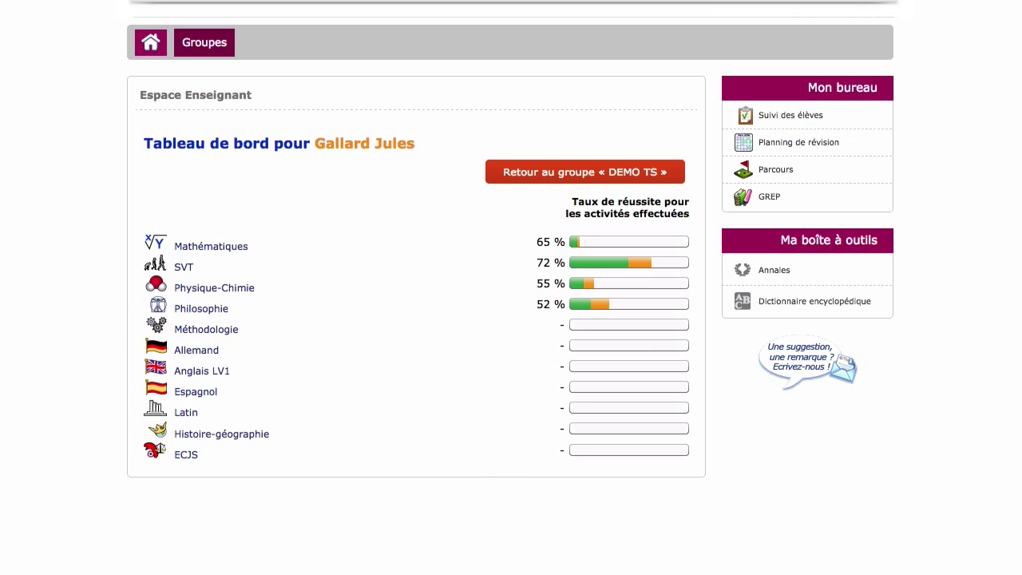
pyautogui.click(211, 246)
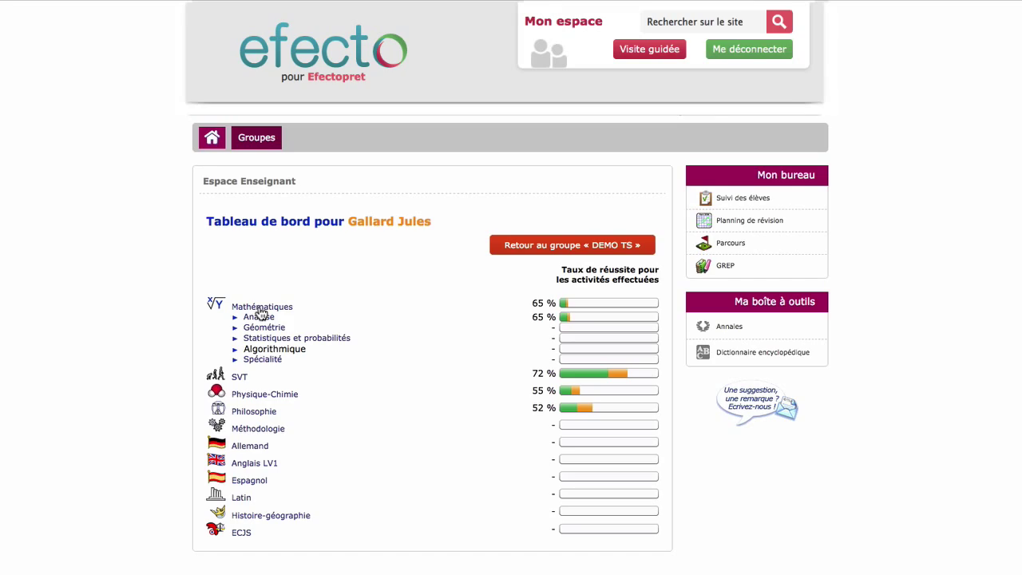
pyautogui.click(258, 318)
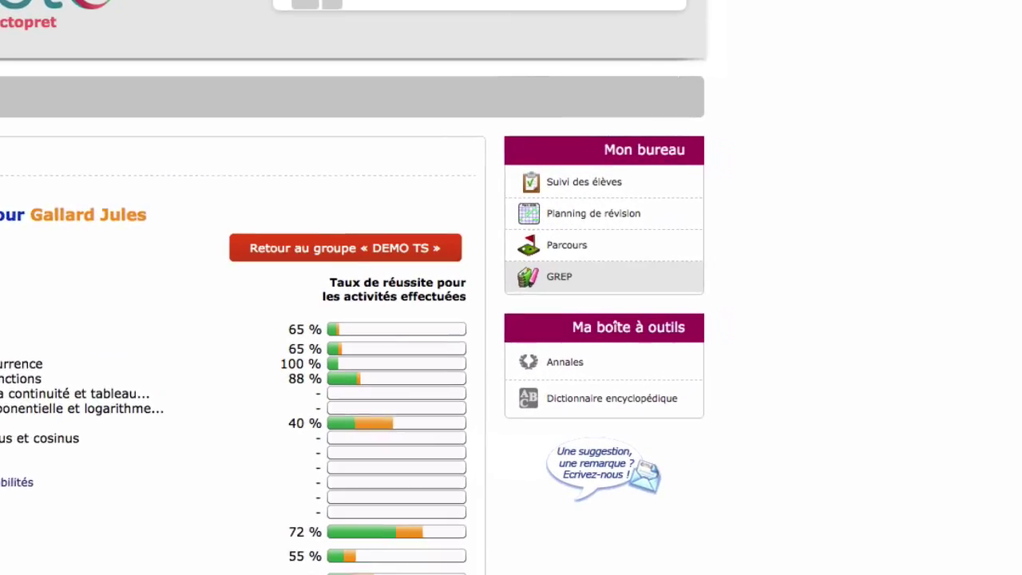
pyautogui.click(564, 186)
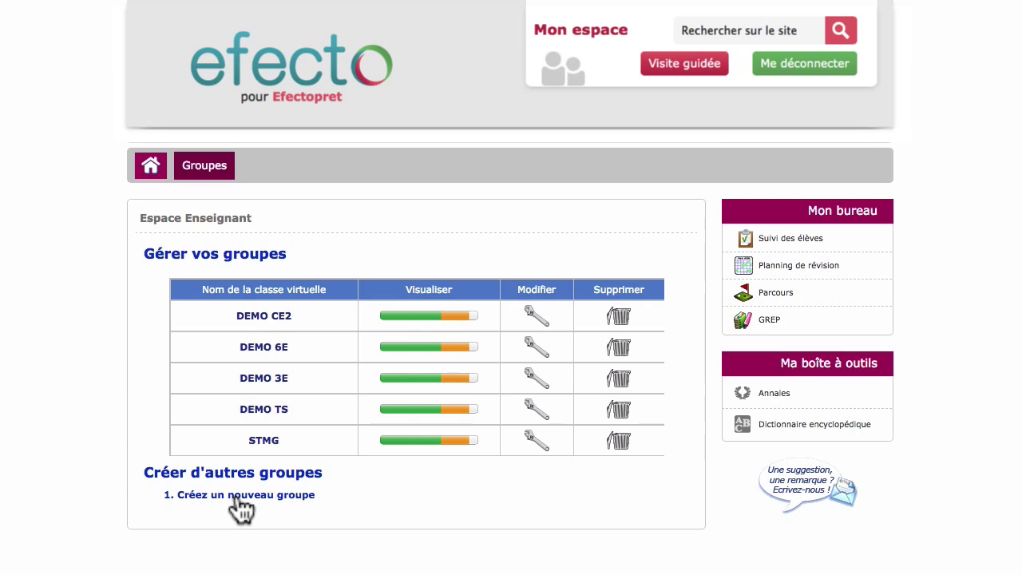
# - Create level-6e group '6e Groupe A' with Blanche de Castille, Ste-Thérèse, ENSPF and Esprit students
pyautogui.click(238, 496)
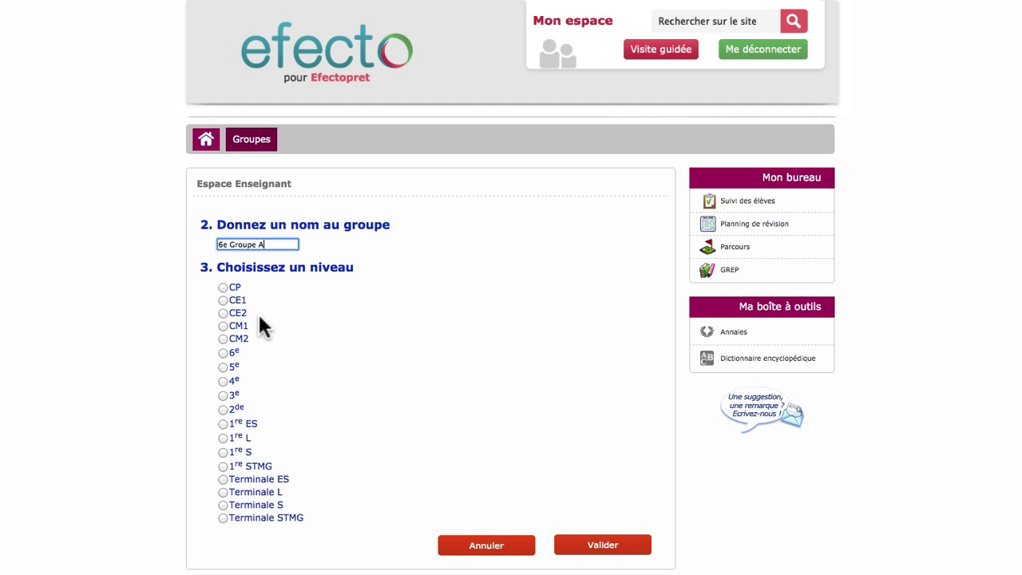
pyautogui.click(222, 353)
pyautogui.click(599, 548)
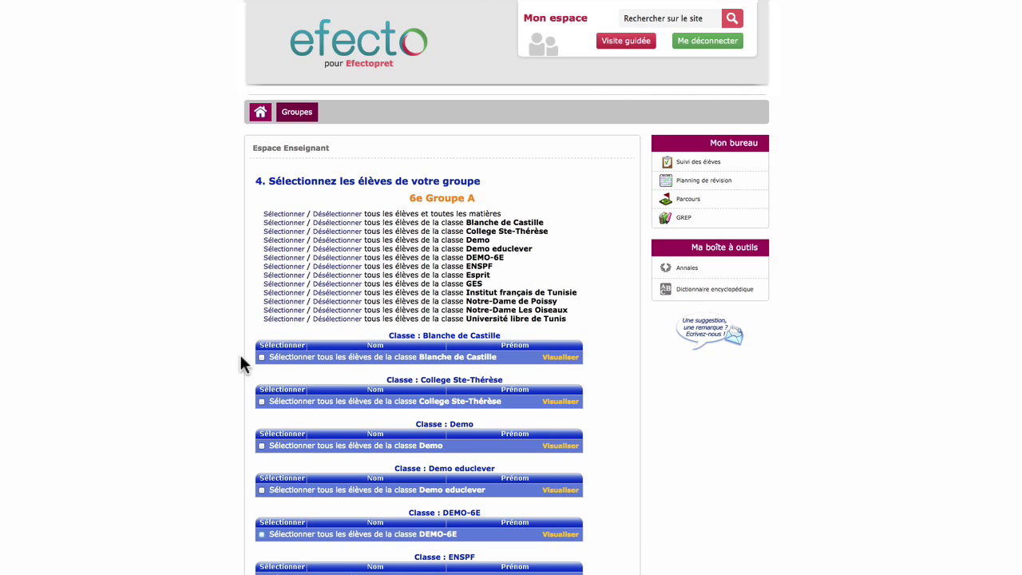
pyautogui.click(261, 357)
pyautogui.click(261, 401)
pyautogui.scroll(-3, 237, 415)
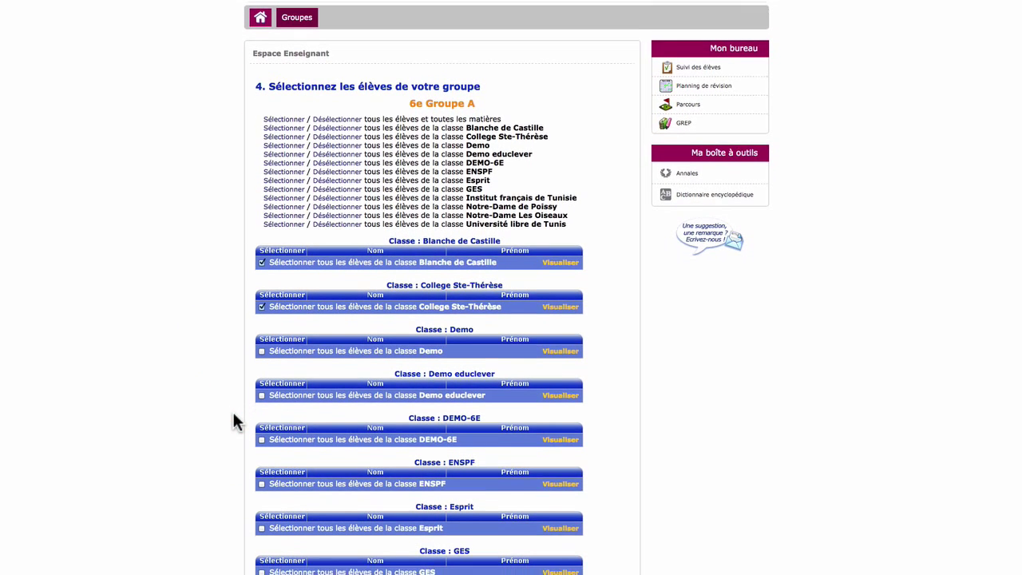
pyautogui.click(261, 479)
pyautogui.click(261, 523)
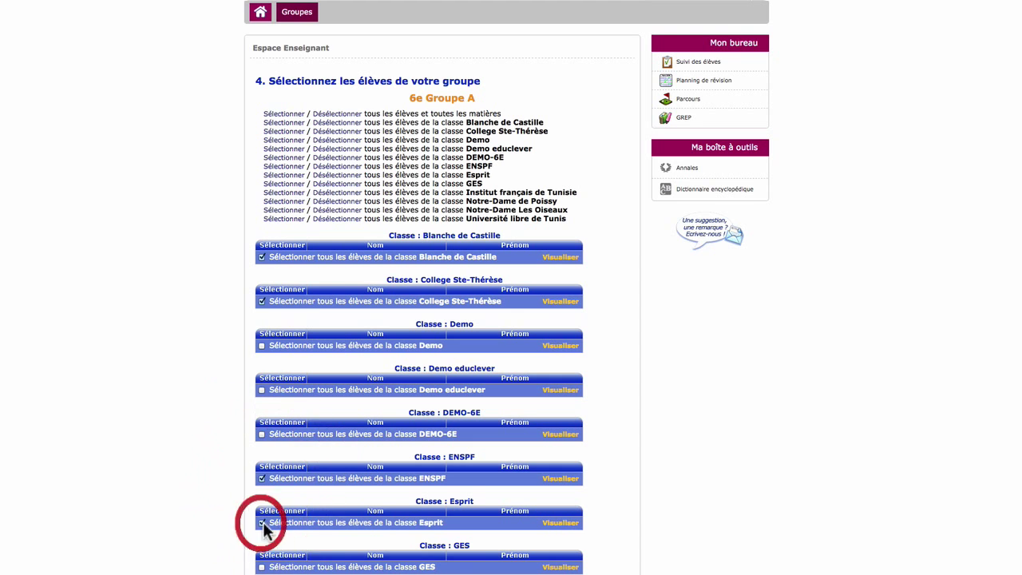
pyautogui.scroll(-15, 431, 287)
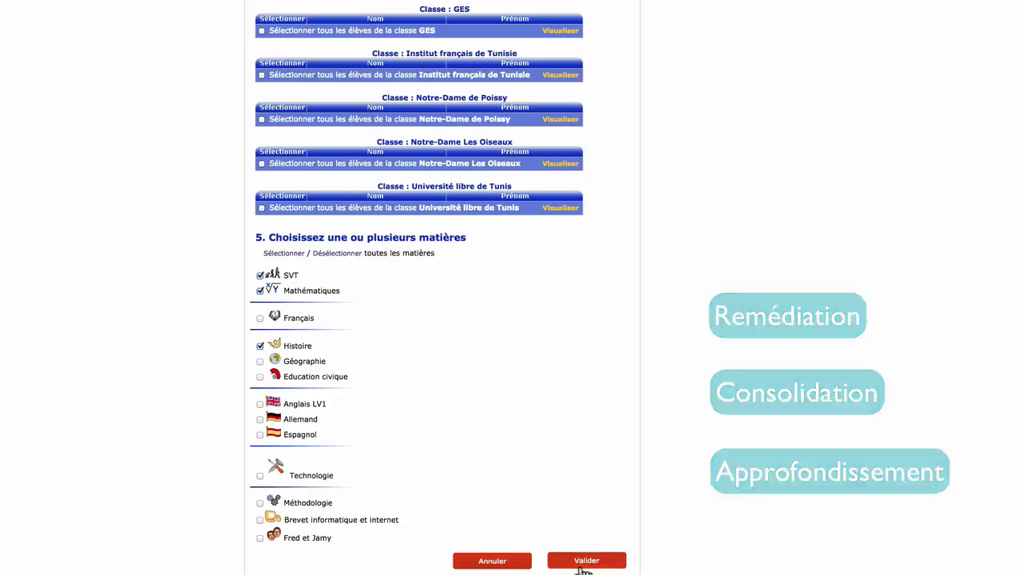
pyautogui.click(584, 562)
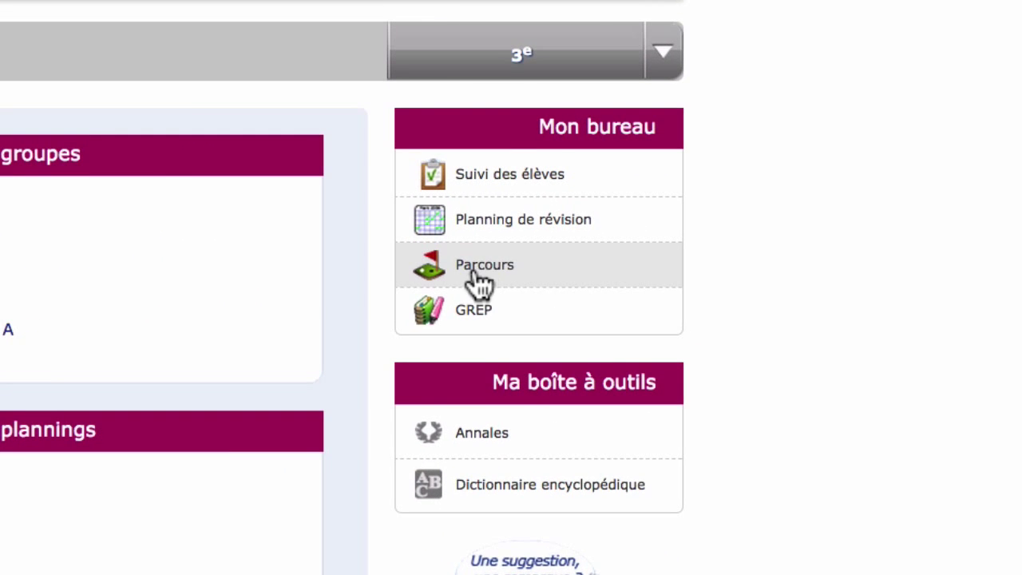
# - Start a new personalised path and browse to the 3e Mathématiques Racines carrées exercises
pyautogui.click(741, 251)
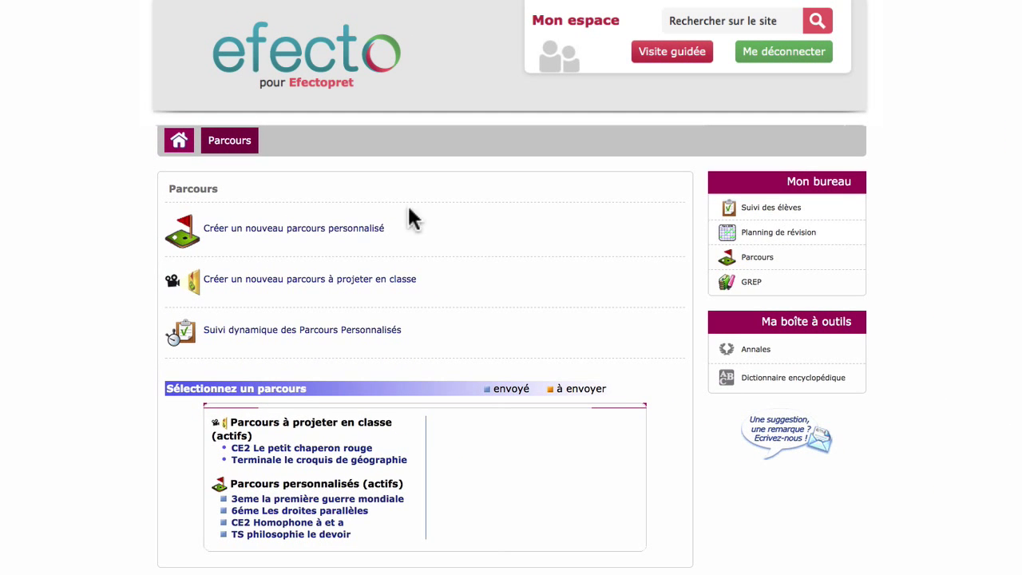
pyautogui.click(310, 233)
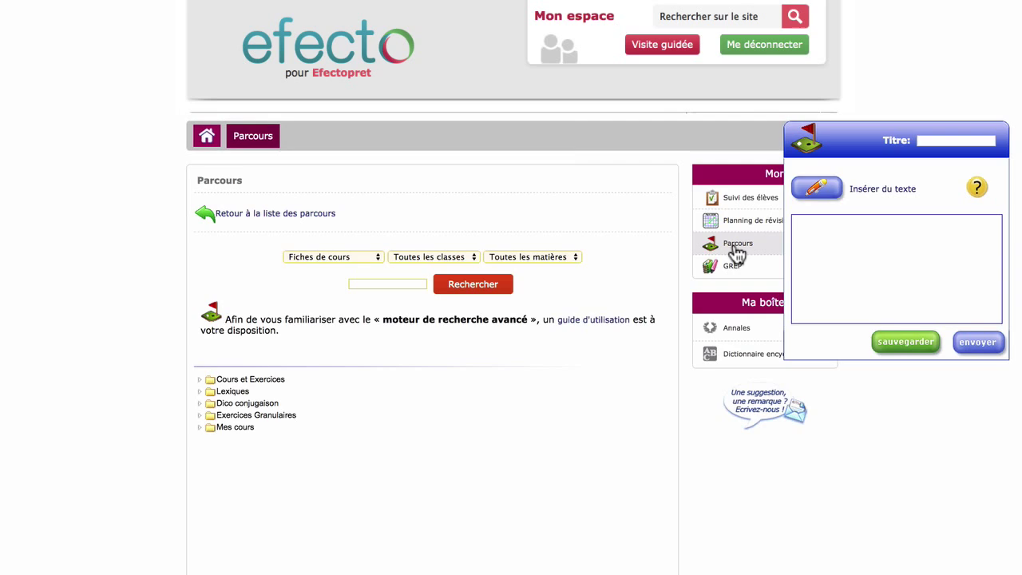
pyautogui.scroll(-3, 734, 254)
pyautogui.click(254, 187)
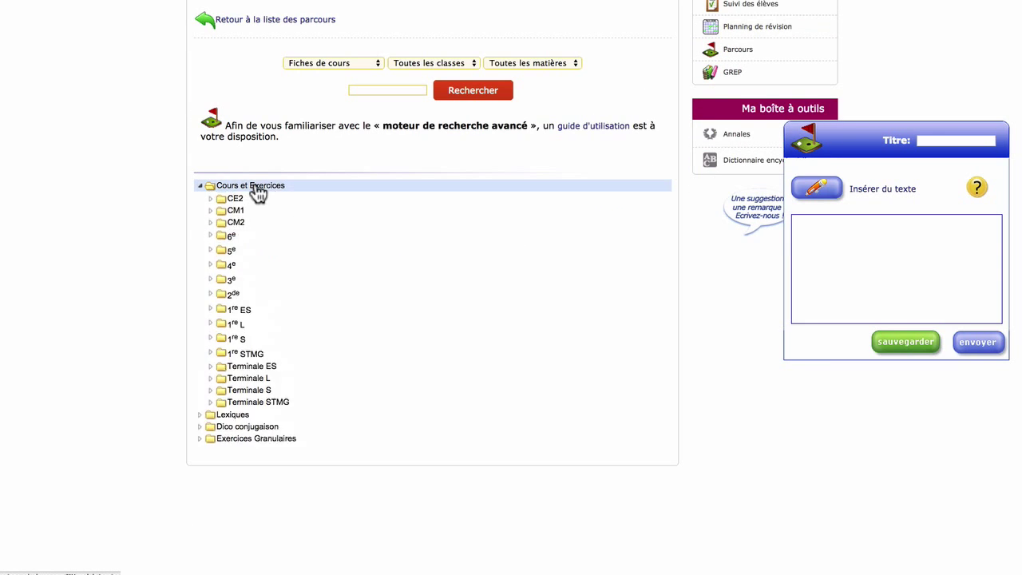
pyautogui.click(211, 305)
pyautogui.click(228, 328)
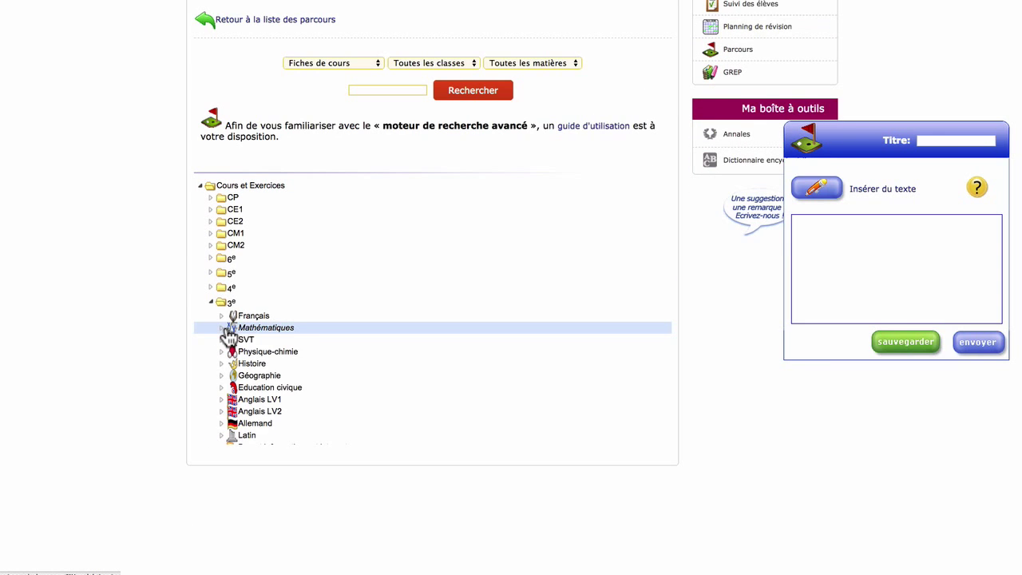
pyautogui.click(233, 339)
pyautogui.click(243, 364)
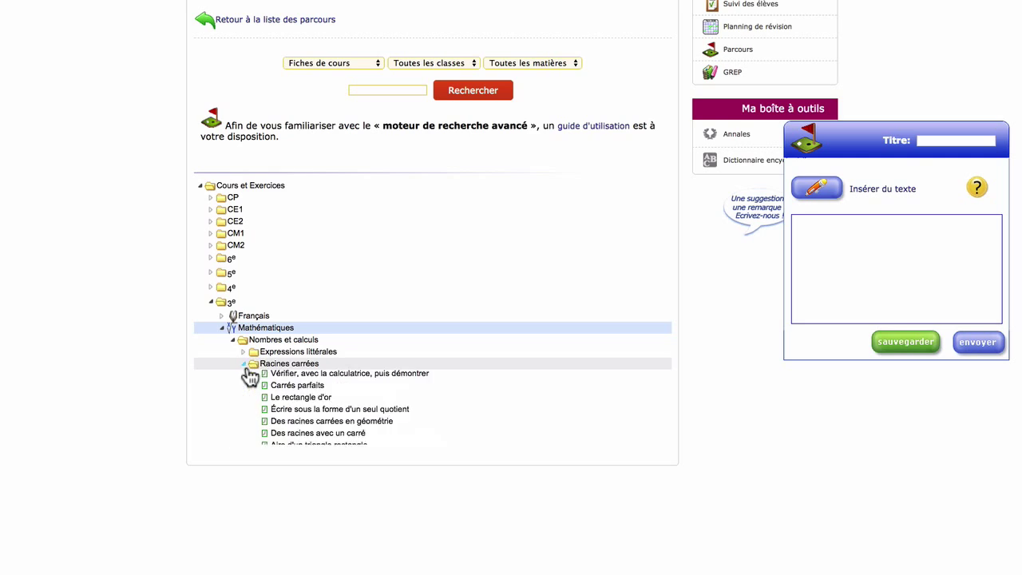
pyautogui.scroll(-5, 244, 372)
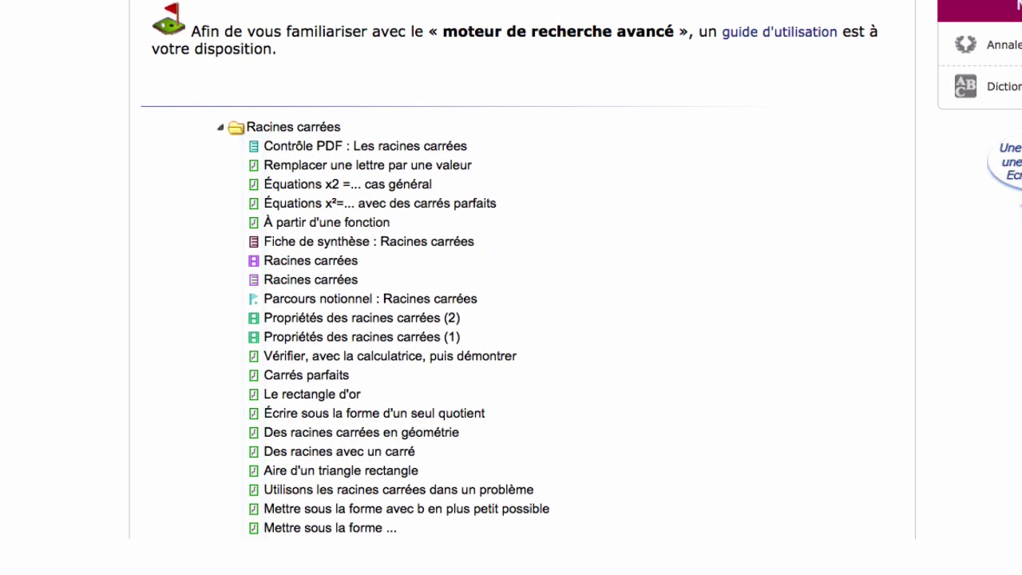
pyautogui.click(305, 221)
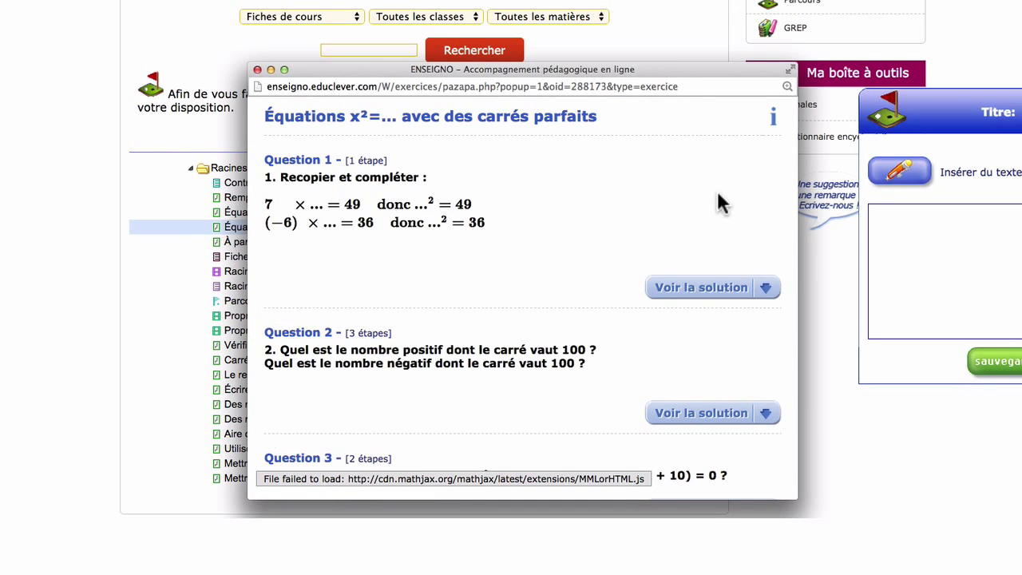
pyautogui.scroll(-4, 718, 204)
pyautogui.scroll(5, 605, 194)
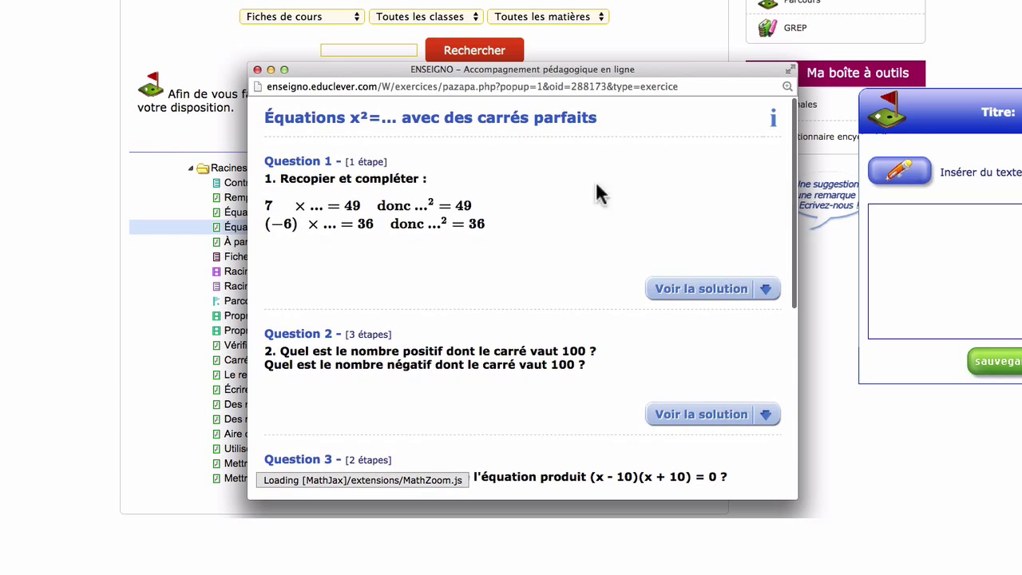
pyautogui.click(256, 70)
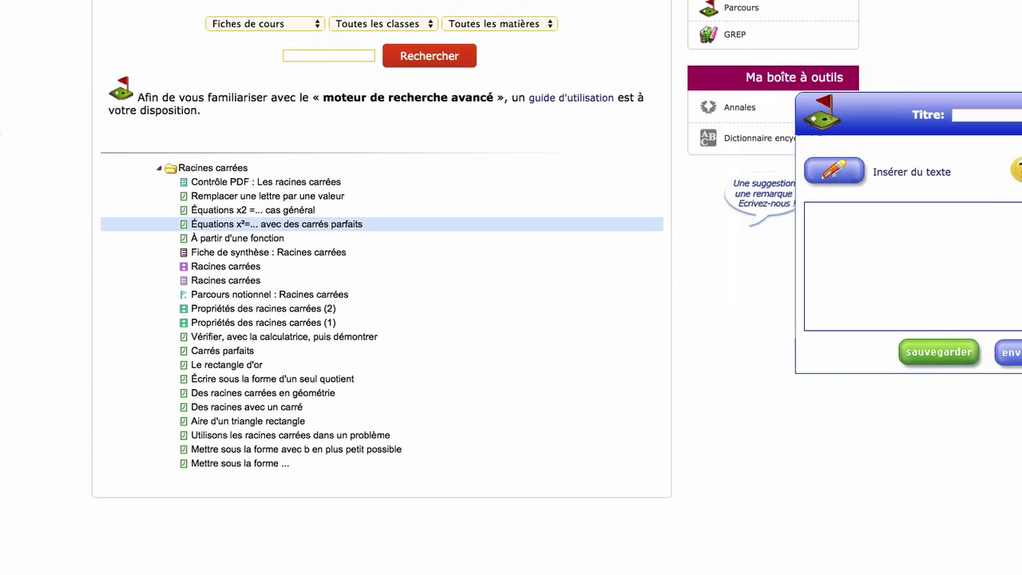
# - Add the carrés parfaits exercise, summary sheet, lesson, question Q3 and 10 automatic questions to the path
pyautogui.moveTo(224, 228); pyautogui.dragTo(860, 218)
pyautogui.moveTo(169, 250); pyautogui.dragTo(802, 263)
pyautogui.moveTo(172, 264); pyautogui.dragTo(816, 272)
pyautogui.scroll(-5, 132, 278)
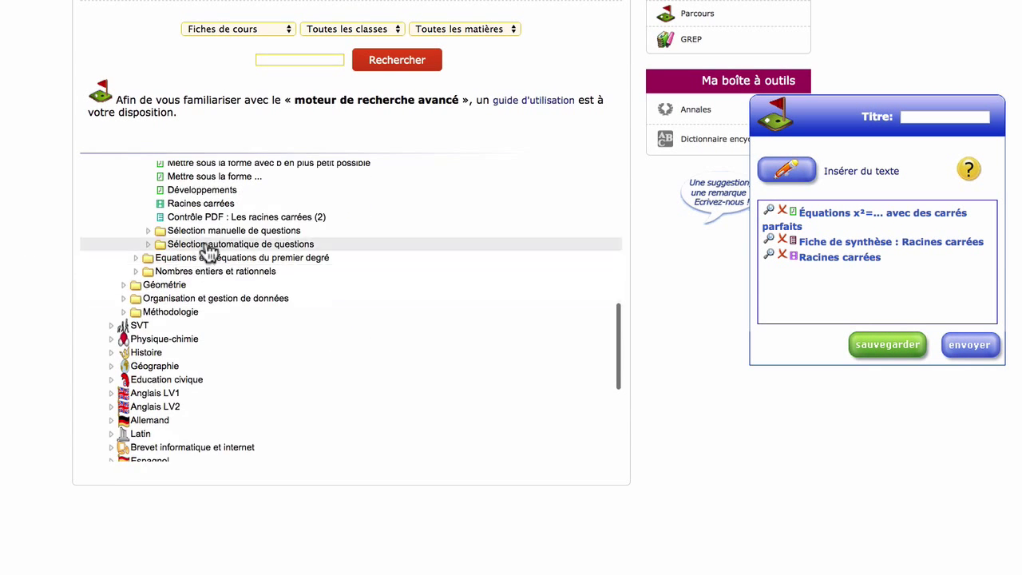
pyautogui.click(179, 230)
pyautogui.moveTo(215, 270); pyautogui.dragTo(787, 292)
pyautogui.click(150, 231)
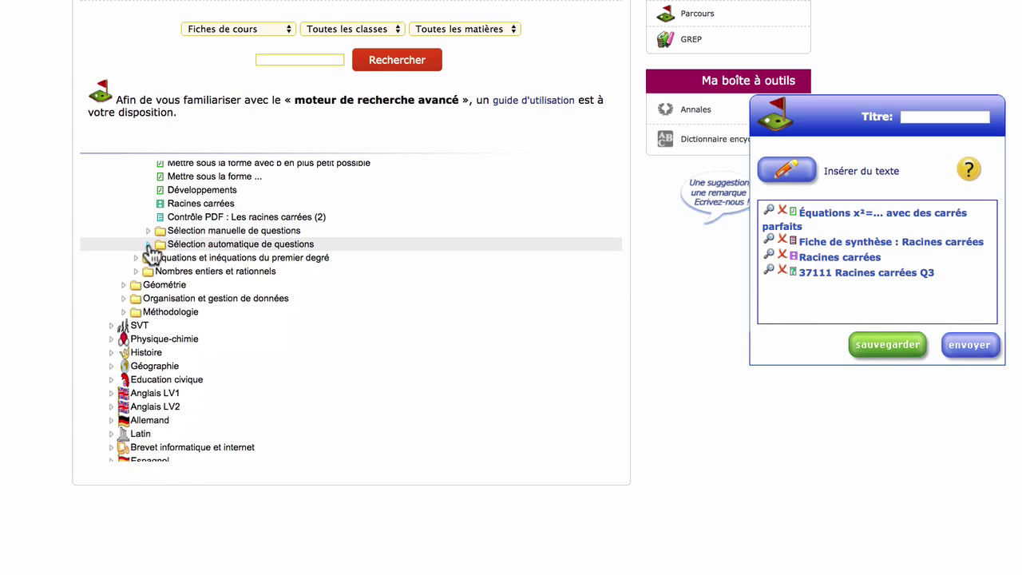
pyautogui.click(148, 243)
pyautogui.moveTo(593, 298); pyautogui.dragTo(818, 289)
# - Title the path 'Racines Carrées', add the note 'Bon travail, à jeudi !', and send it
pyautogui.click(924, 118)
pyautogui.write('Racines Carrées')
pyautogui.click(786, 170)
pyautogui.write('Bon travail, à jeu')
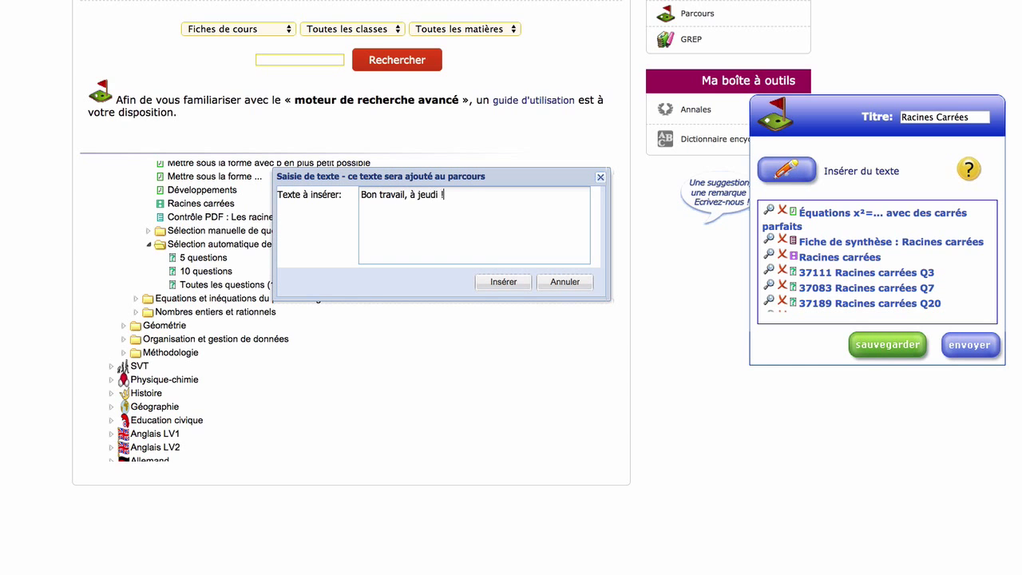
pyautogui.write('di !')
pyautogui.click(503, 281)
pyautogui.click(966, 345)
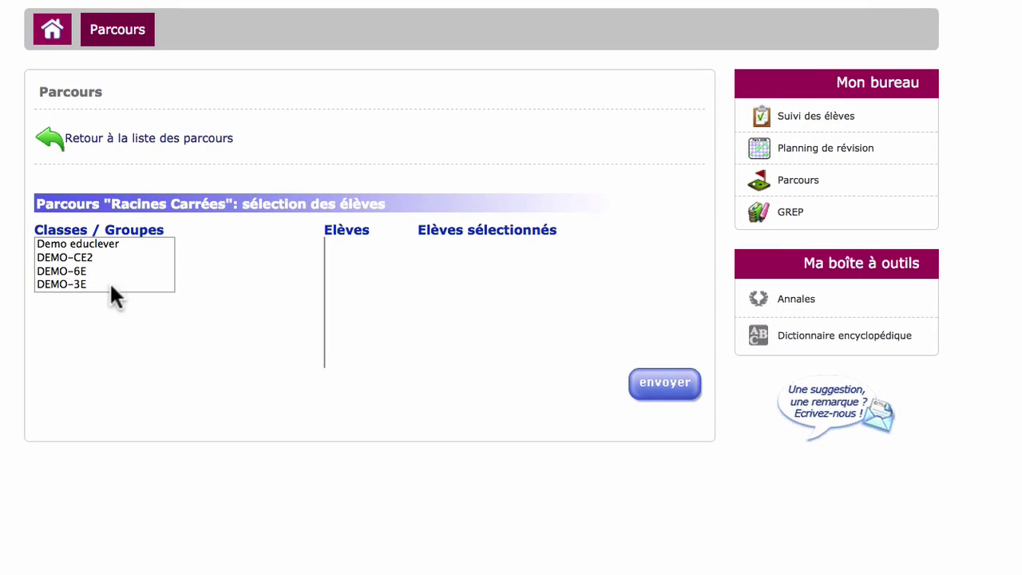
# - Send the Racines Carrées path to three students of class DEMO-3E
pyautogui.click(69, 291)
pyautogui.click(316, 262)
pyautogui.click(248, 274)
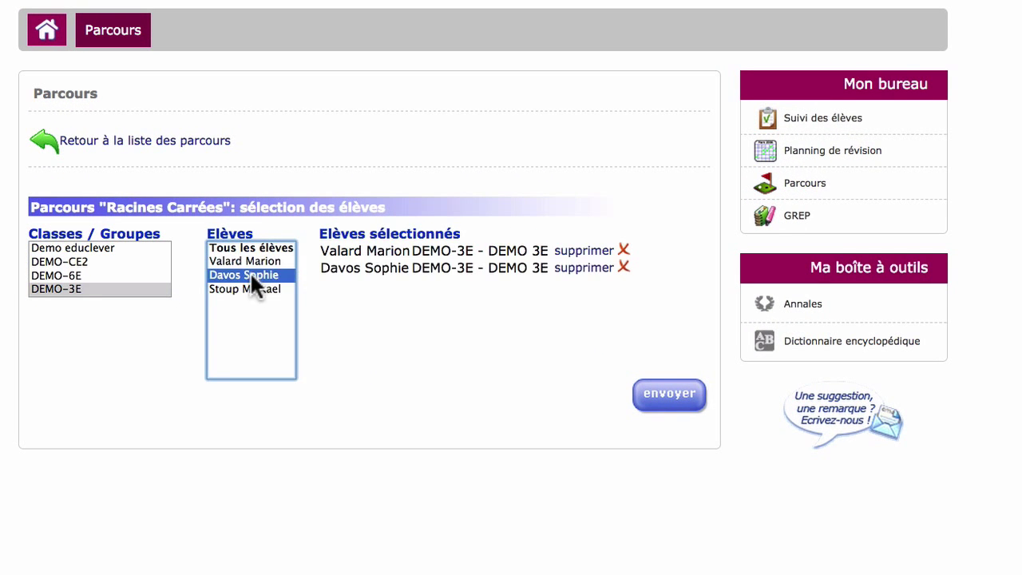
pyautogui.click(246, 289)
pyautogui.click(669, 393)
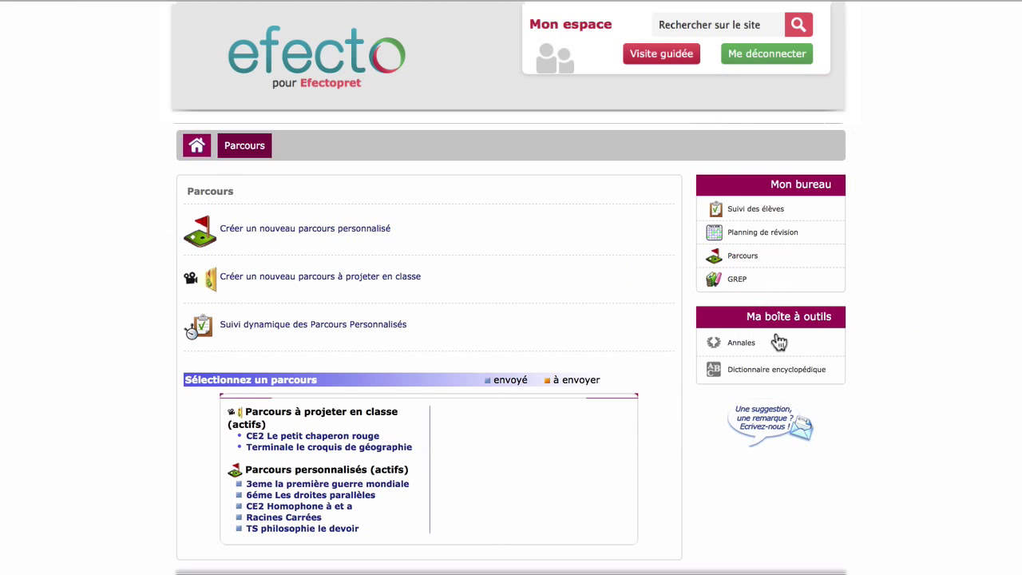
# - Review the Racines Carrées results and one question, then open the Cycle de l'eau path
pyautogui.click(305, 519)
pyautogui.scroll(-3, 630, 458)
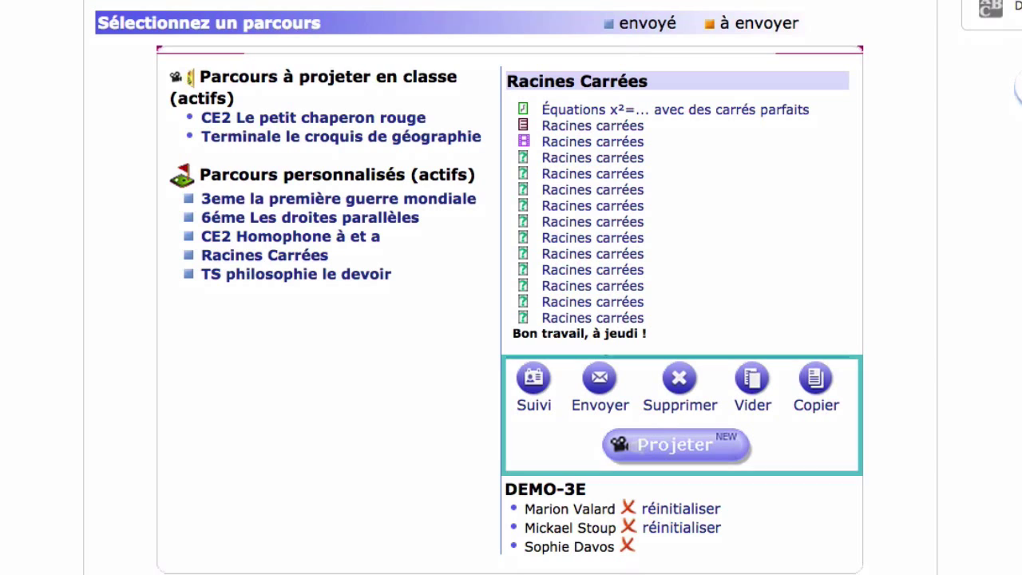
pyautogui.click(535, 381)
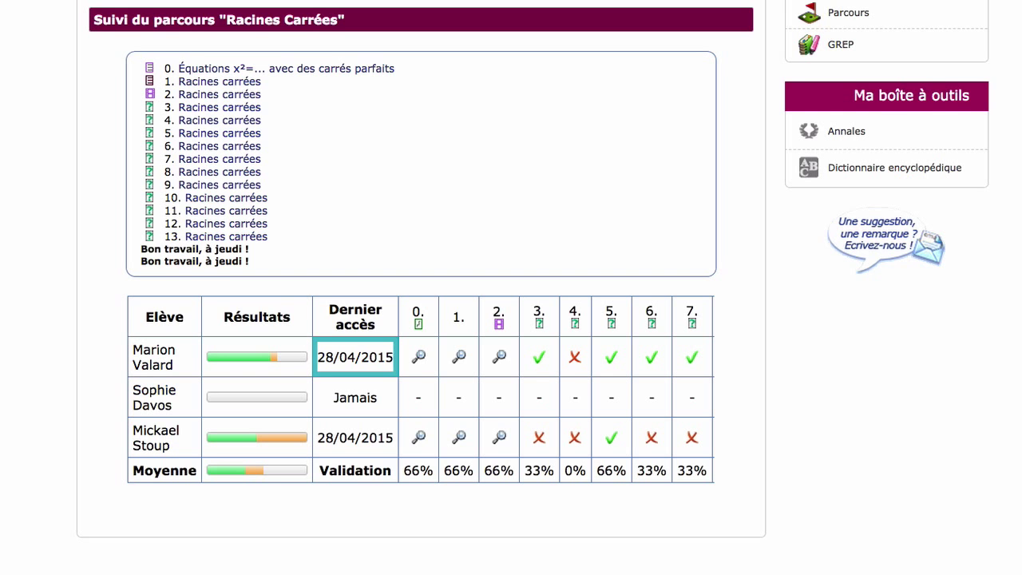
pyautogui.click(539, 323)
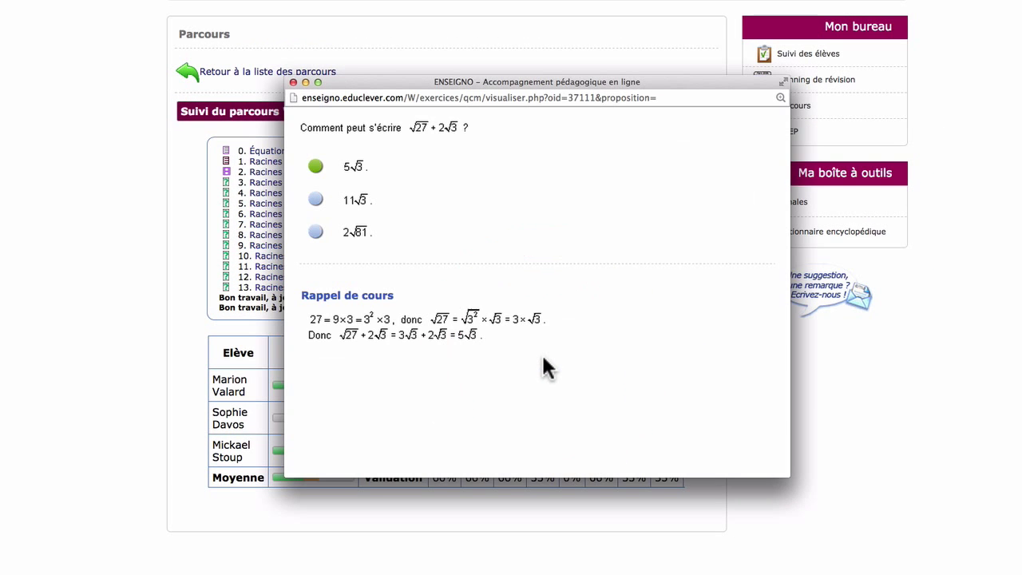
pyautogui.click(293, 83)
pyautogui.click(293, 73)
pyautogui.click(231, 411)
pyautogui.scroll(-1, 237, 391)
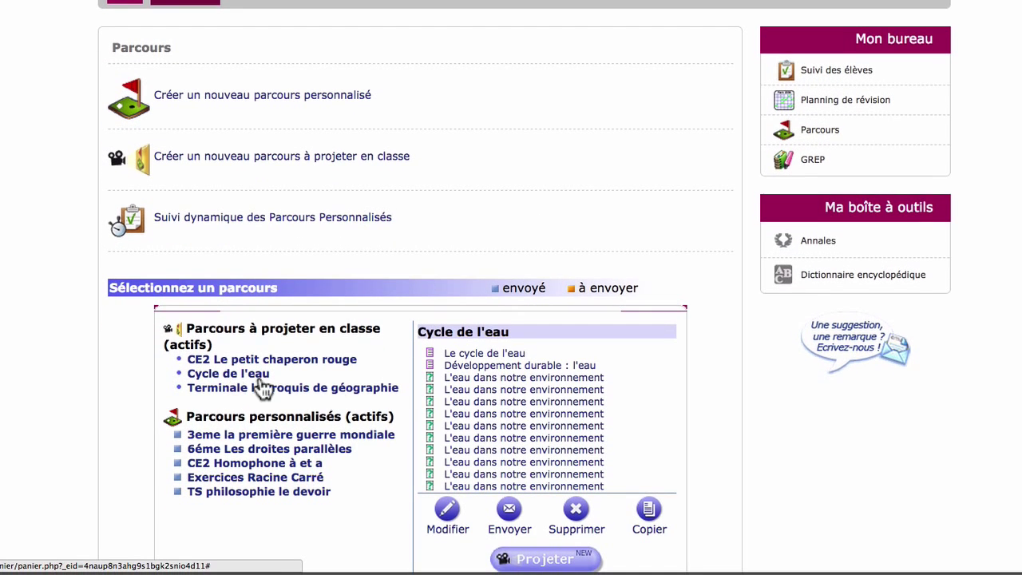
# - Project Cycle de l'eau, page through it answering Liquide to the cloud question, and finish
pyautogui.click(523, 559)
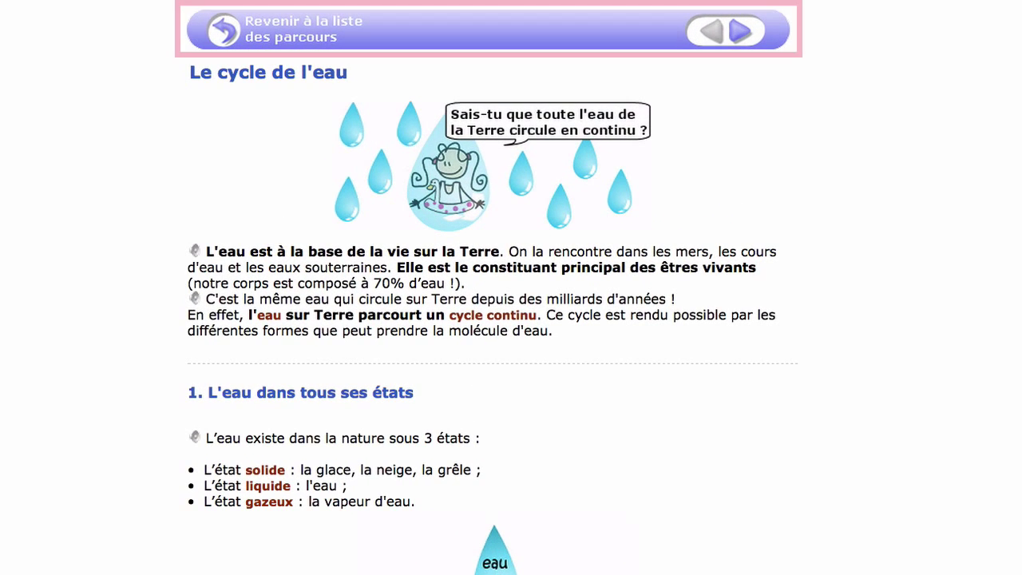
pyautogui.click(742, 33)
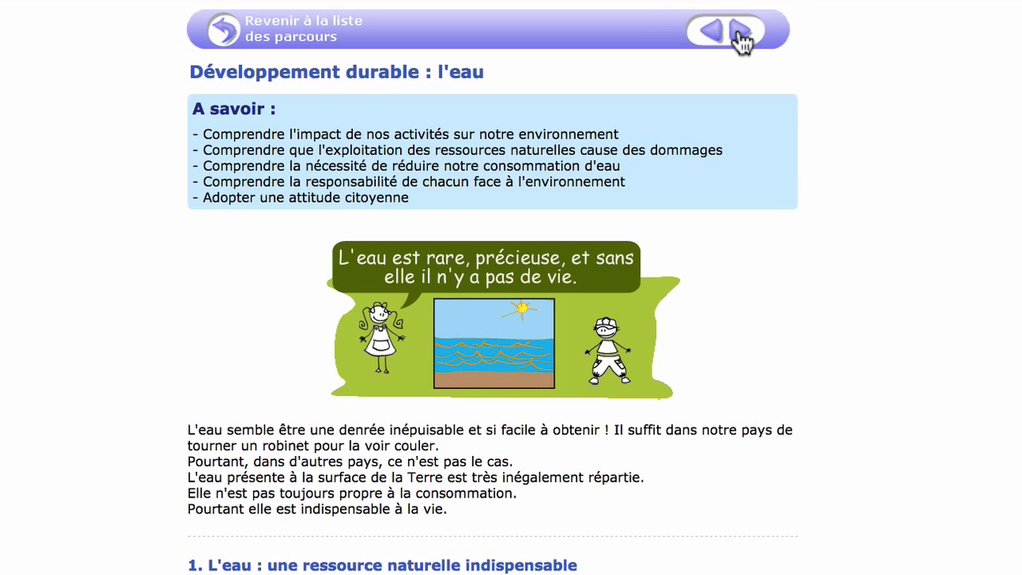
pyautogui.click(741, 33)
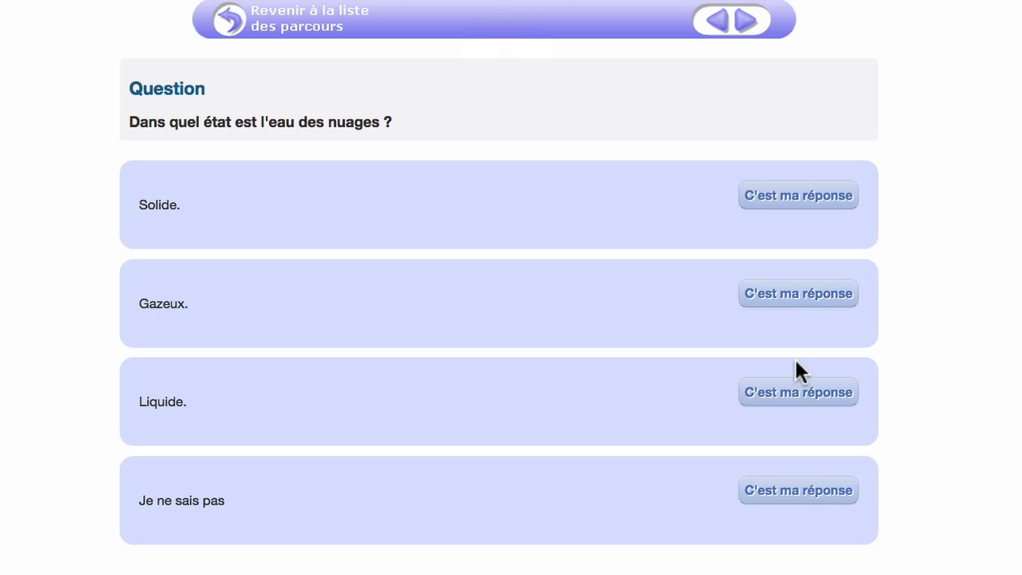
pyautogui.click(795, 392)
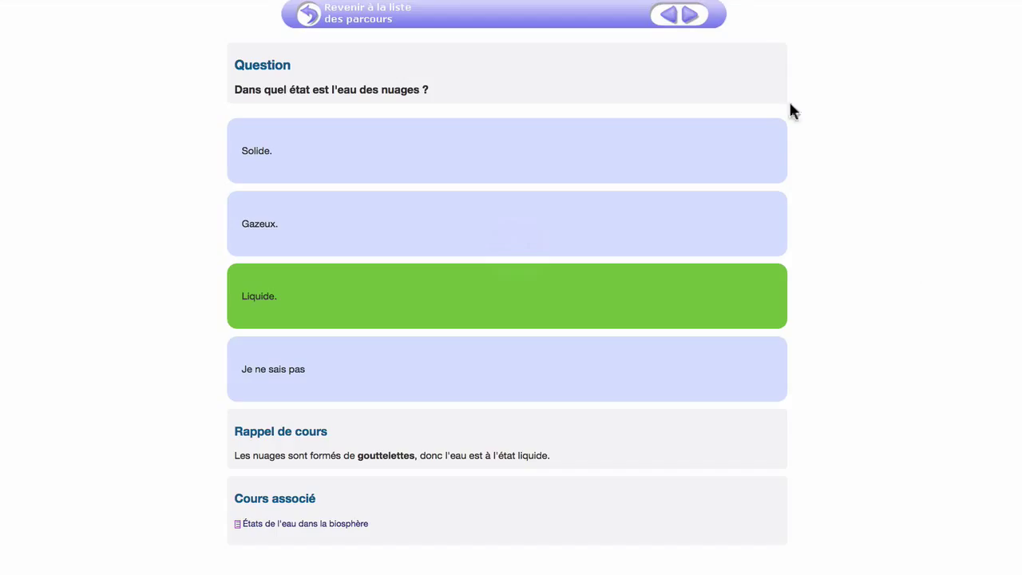
pyautogui.click(689, 18)
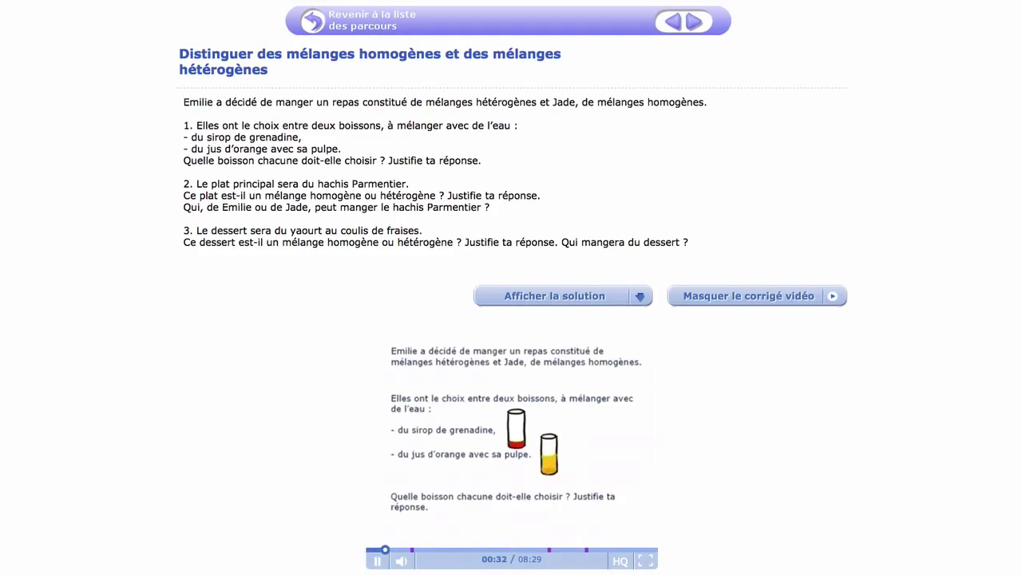
pyautogui.click(693, 22)
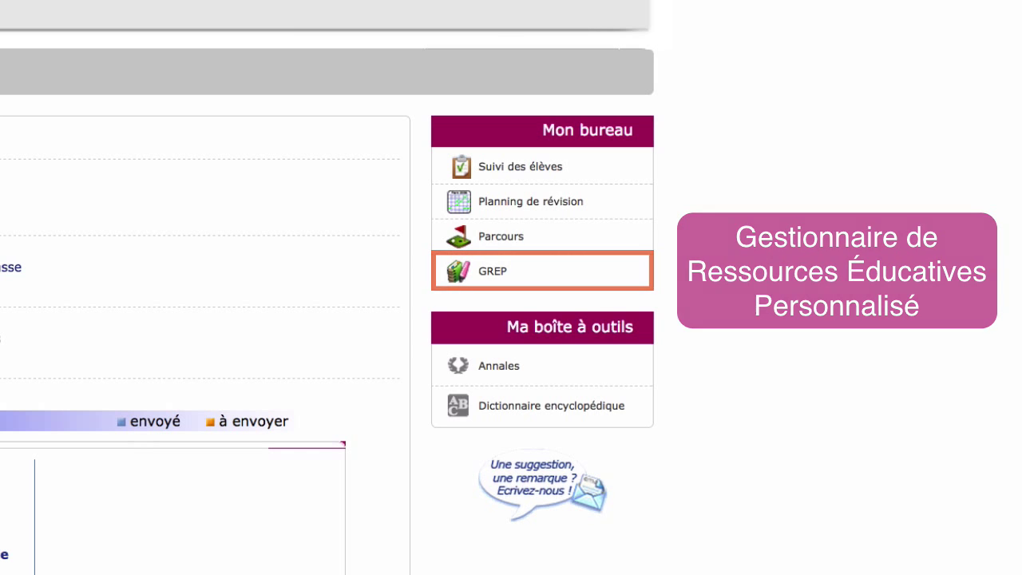
# - In GREP, open the Maths resource Factorisation d'une expression for editing
pyautogui.click(485, 281)
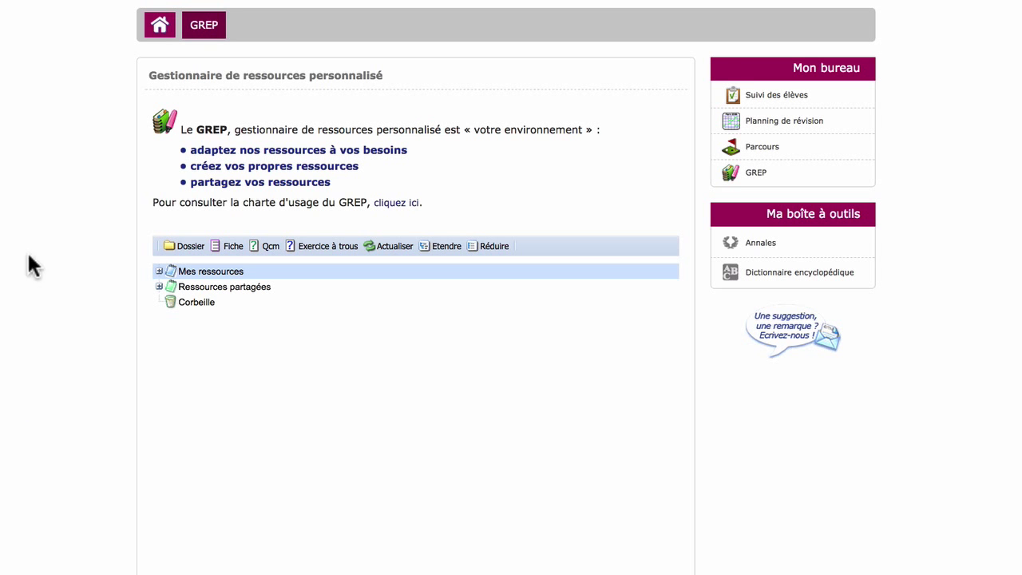
pyautogui.click(159, 272)
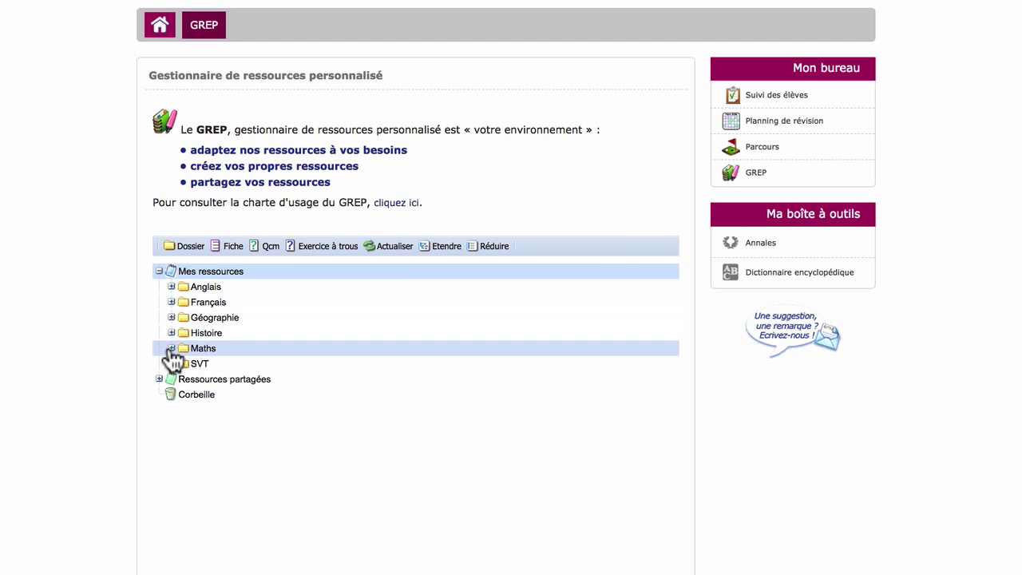
pyautogui.click(170, 349)
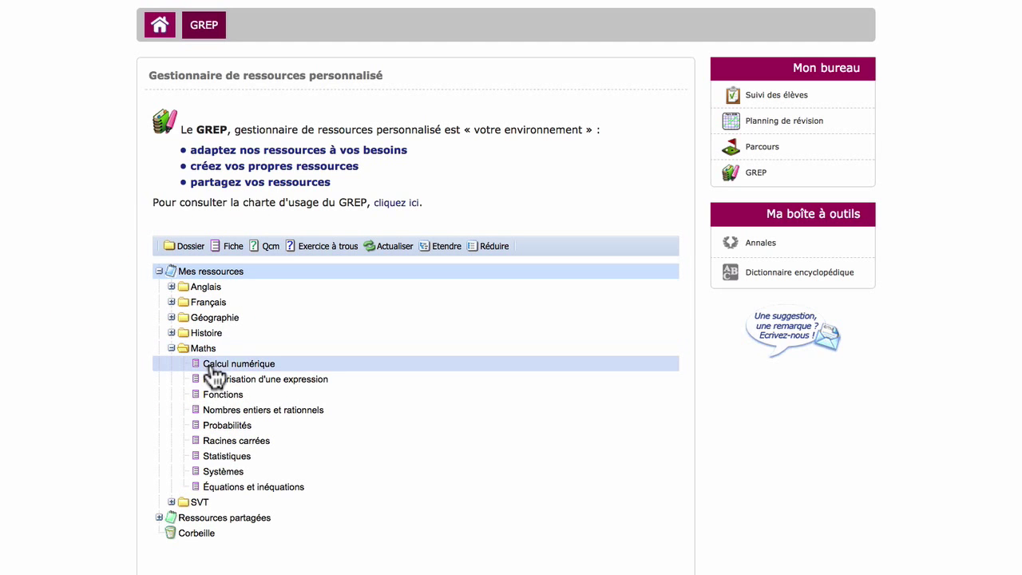
pyautogui.click(215, 380)
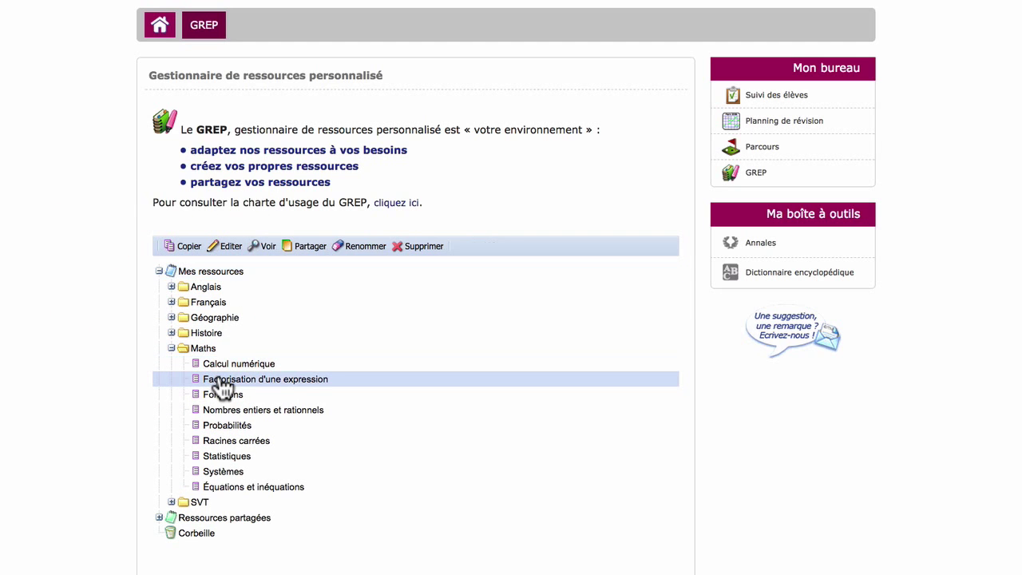
pyautogui.click(233, 247)
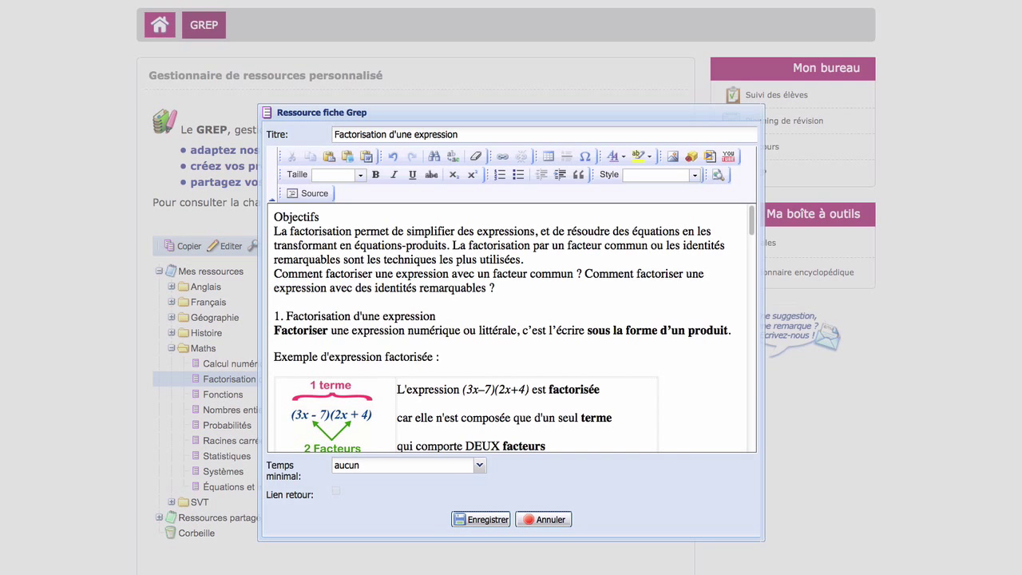
# - Shorten the heading to 'Exemple :', add a link to mathseleves.com/factorisation, and save
pyautogui.moveTo(447, 357); pyautogui.dragTo(317, 357)
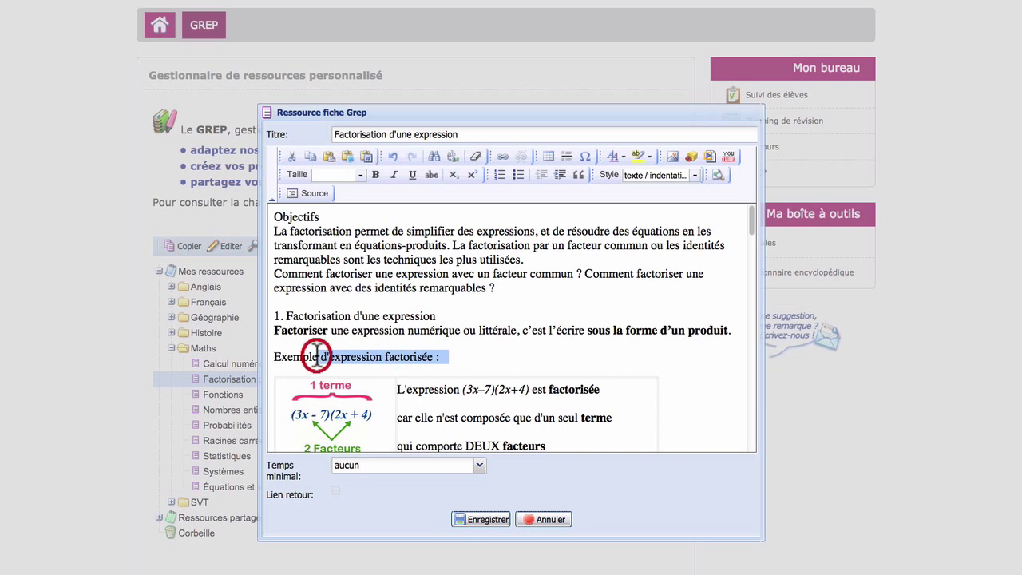
pyautogui.press('BackSpace')
pyautogui.write(':')
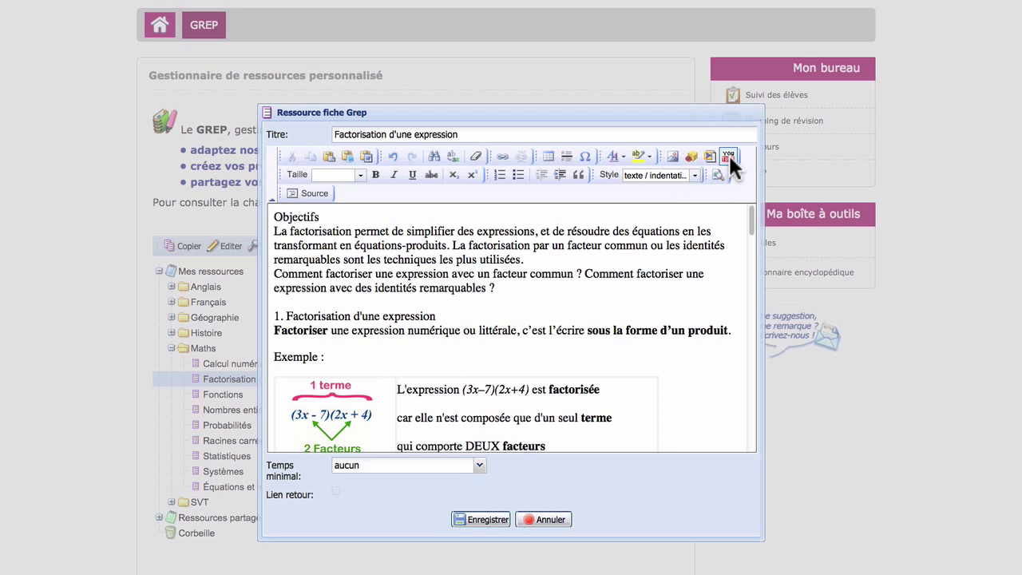
pyautogui.click(505, 156)
pyautogui.write('mathseleves.com/factorisation')
pyautogui.click(558, 399)
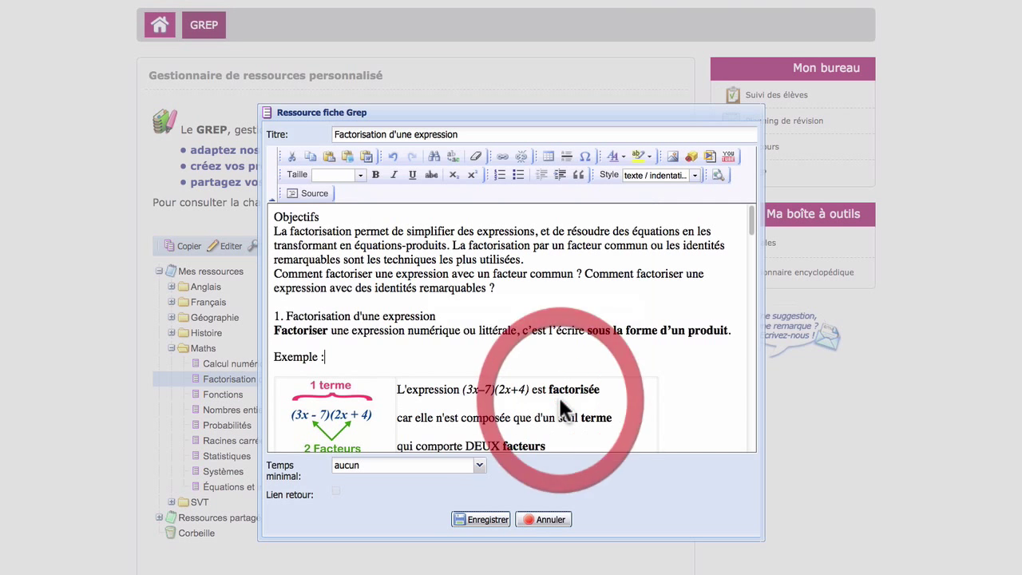
pyautogui.click(479, 519)
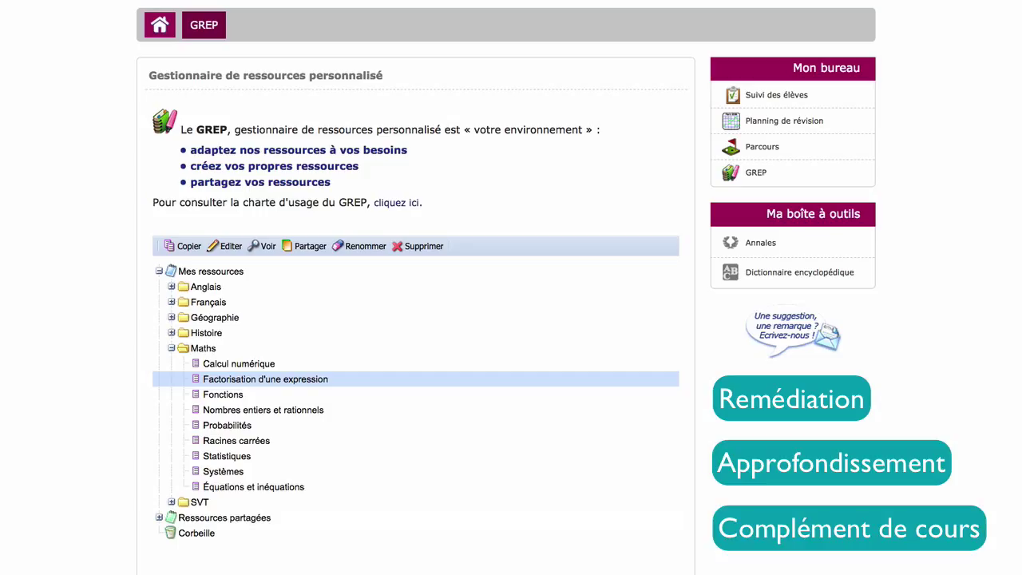
# - Create a Chapitre 1 folder under Mes ressources and move it into the Maths folder
pyautogui.click(196, 354)
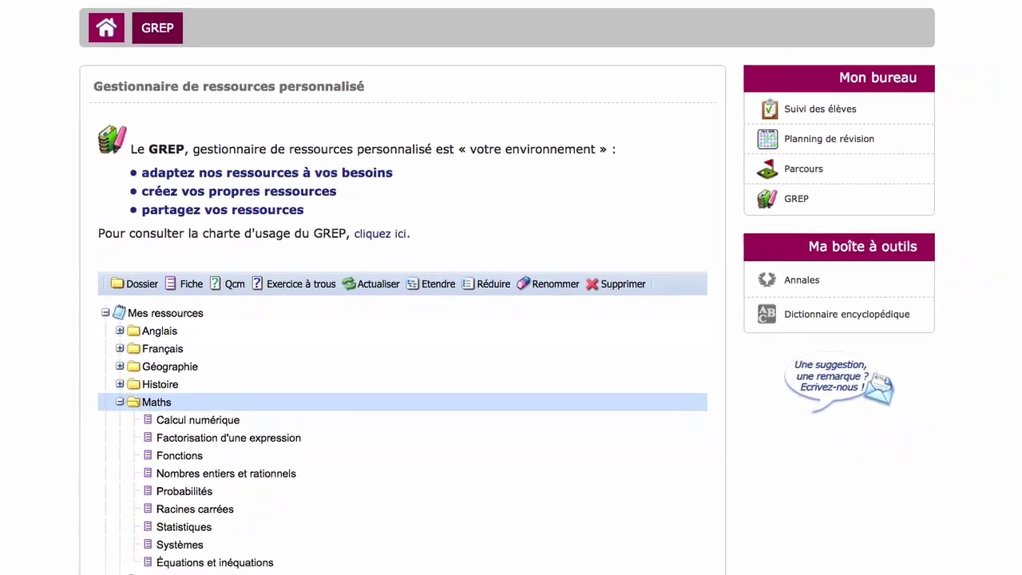
pyautogui.click(165, 312)
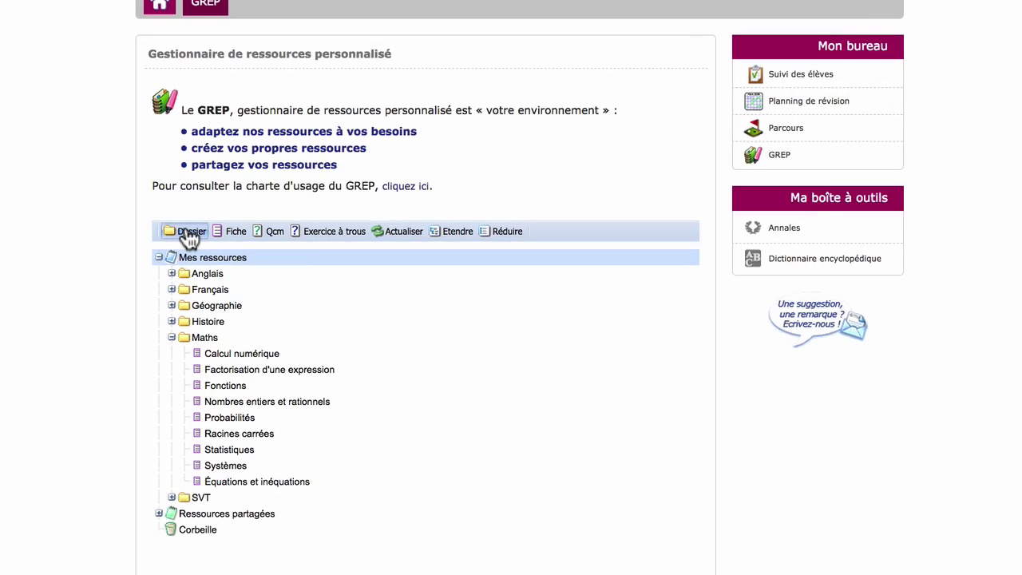
pyautogui.click(188, 232)
pyautogui.write('Chapit')
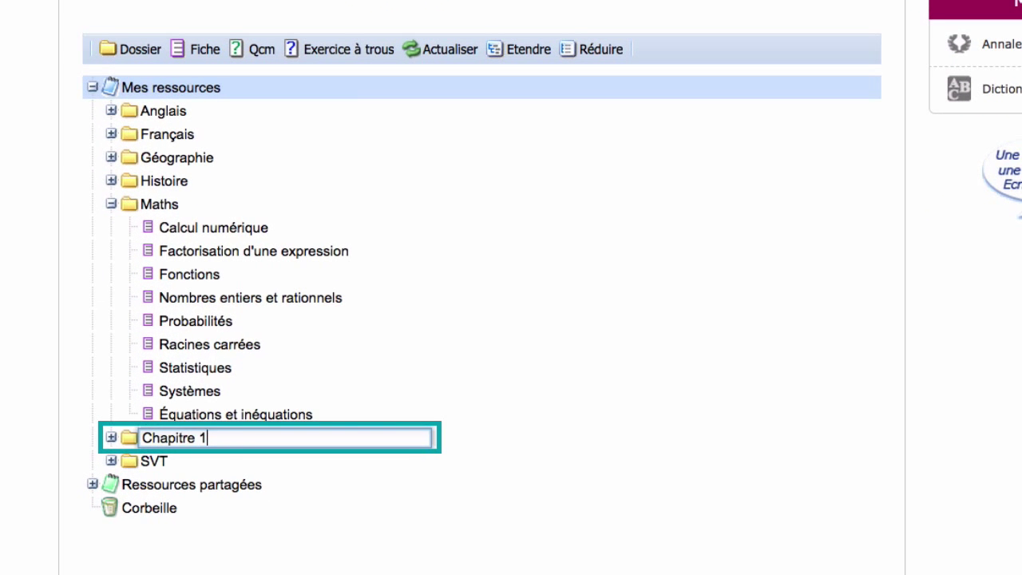
pyautogui.press('Return')
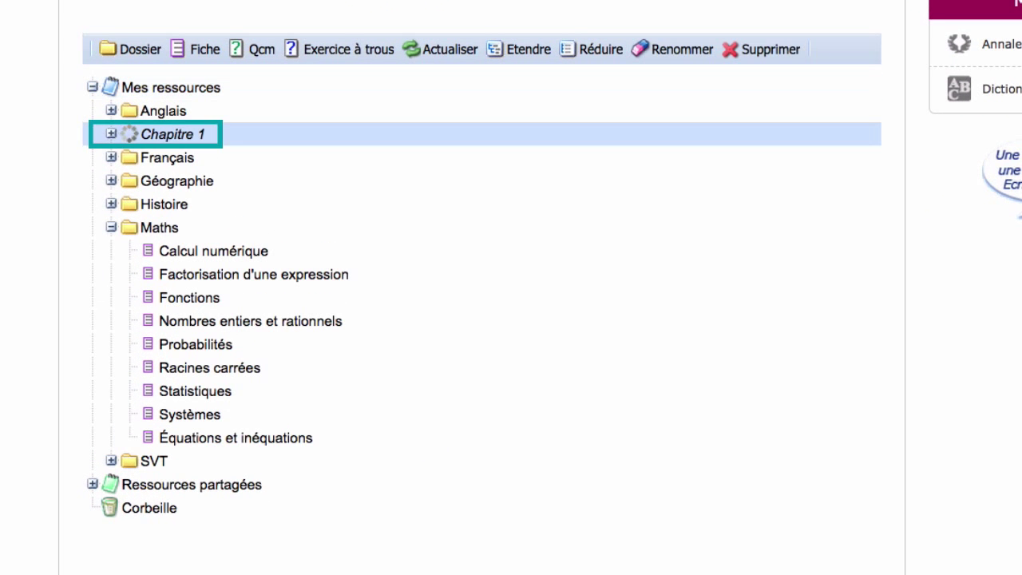
pyautogui.moveTo(163, 144); pyautogui.dragTo(169, 231)
pyautogui.click(171, 254)
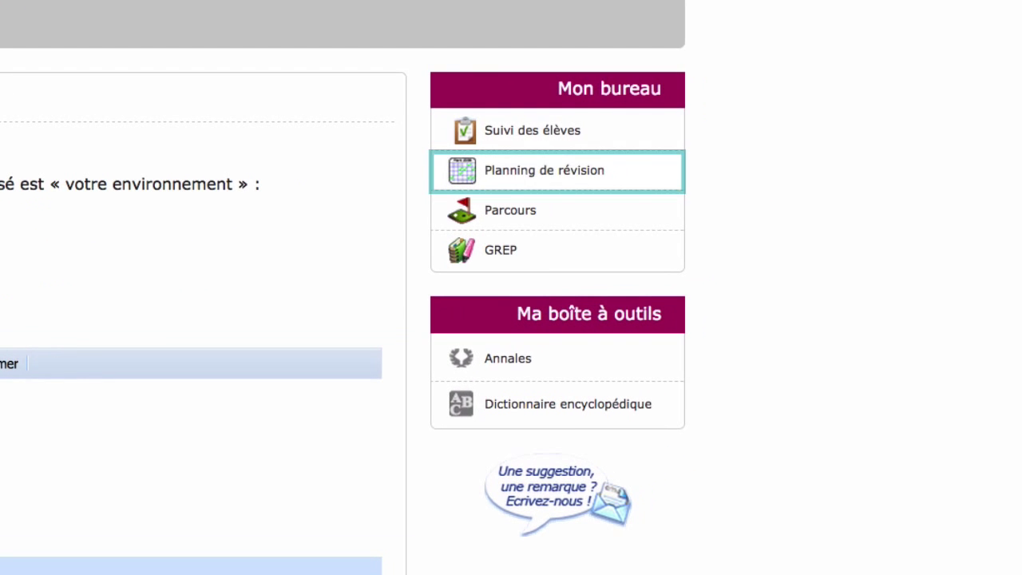
# - Start a revision planning named 'Contrôle Probabilités' that allows students to add content
pyautogui.click(576, 183)
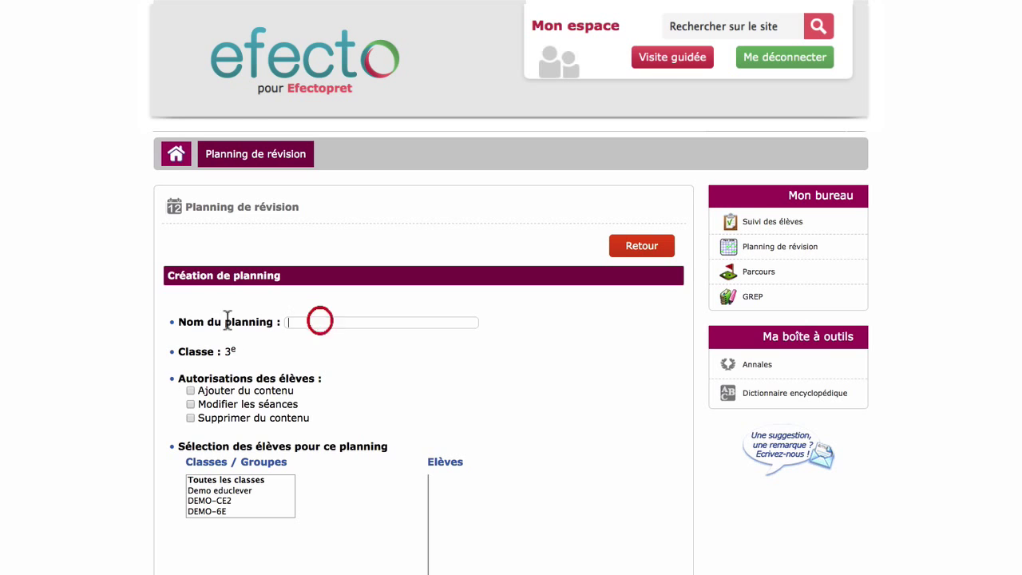
pyautogui.write('Contrôle Probabilités')
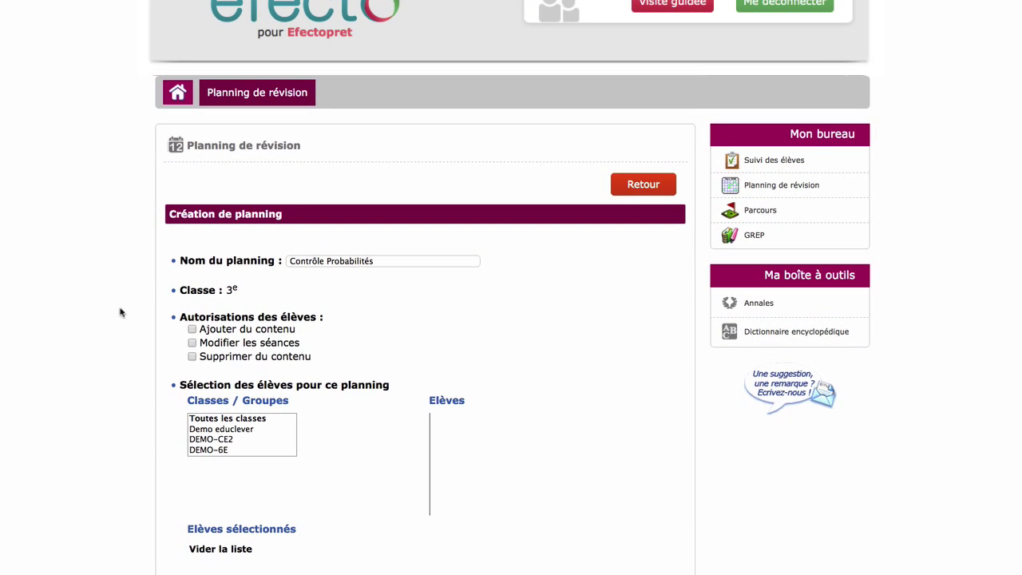
pyautogui.click(192, 329)
# - Assign three students from the DEMO-3E class to the planning
pyautogui.scroll(-3, 224, 435)
pyautogui.click(221, 417)
pyautogui.click(453, 429)
pyautogui.click(456, 439)
pyautogui.click(457, 450)
pyautogui.scroll(-4, 367, 431)
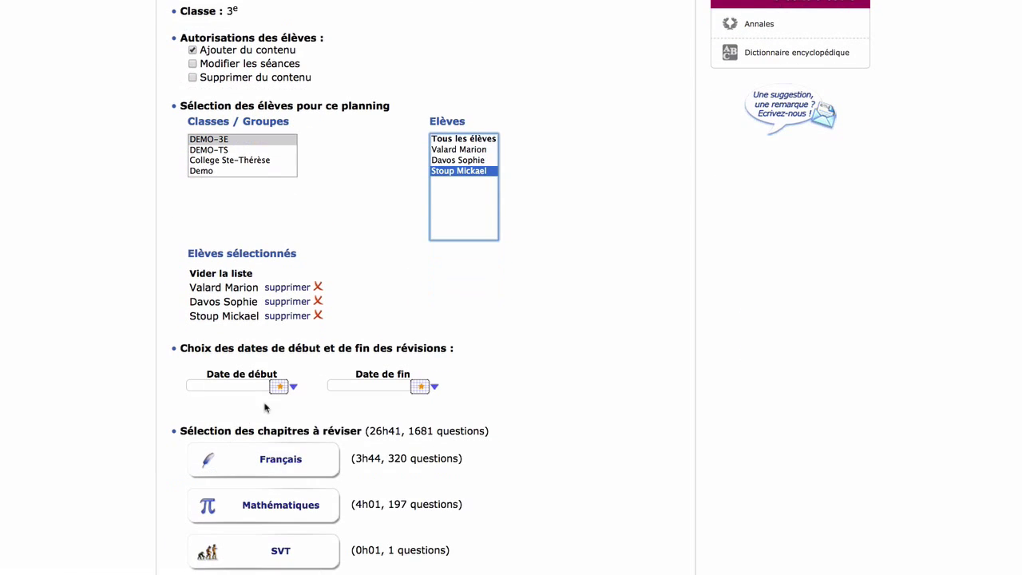
# - Set the planning to run from 29/04/2015 to 13/05/2015
pyautogui.click(279, 387)
pyautogui.click(340, 499)
pyautogui.click(421, 388)
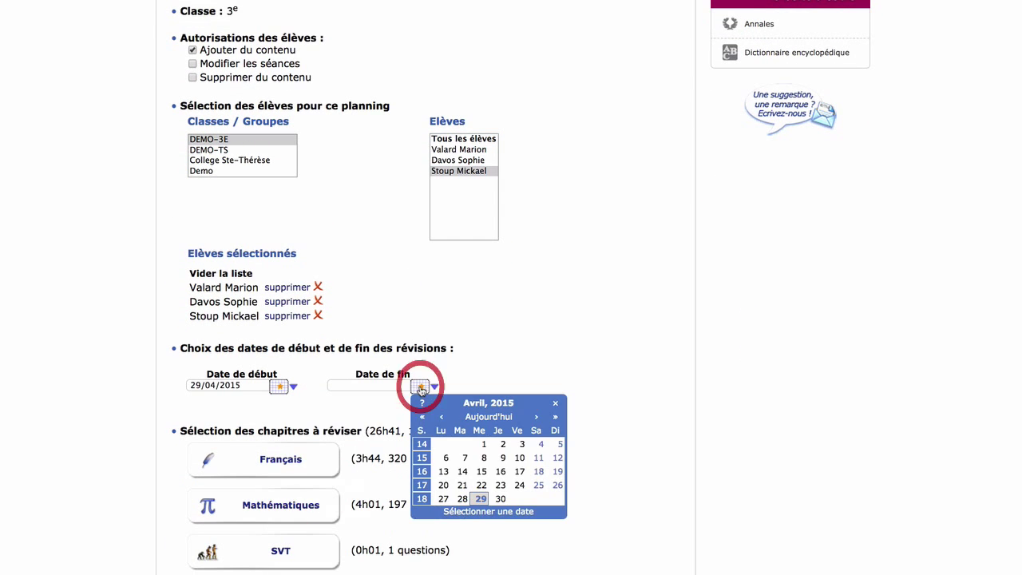
pyautogui.click(535, 417)
pyautogui.click(480, 471)
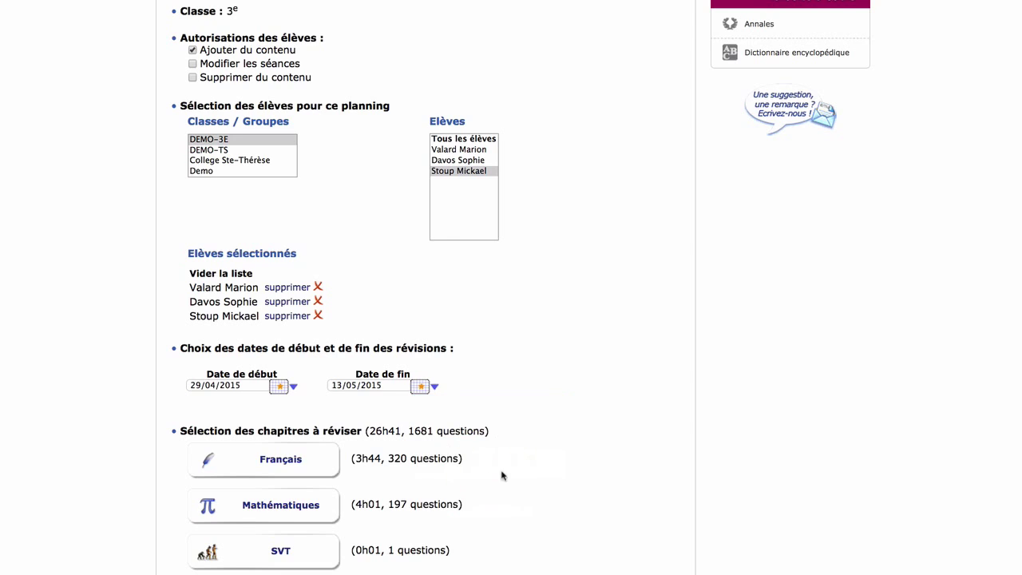
pyautogui.scroll(-3, 511, 472)
pyautogui.scroll(-3, 525, 475)
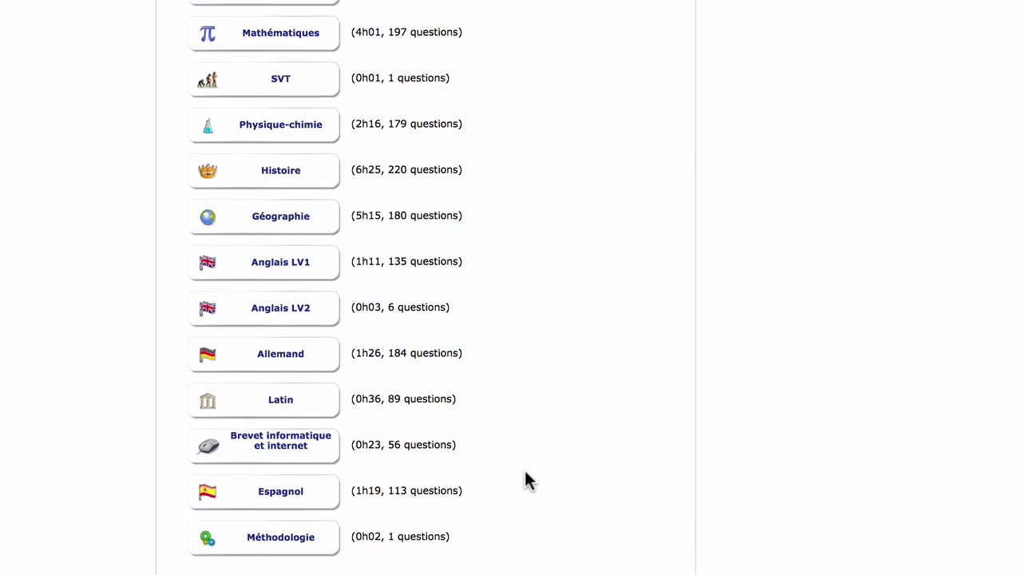
# - Include the Physique-chimie and Histoire chapters in the revision
pyautogui.click(279, 142)
pyautogui.click(283, 226)
pyautogui.scroll(-6, 686, 523)
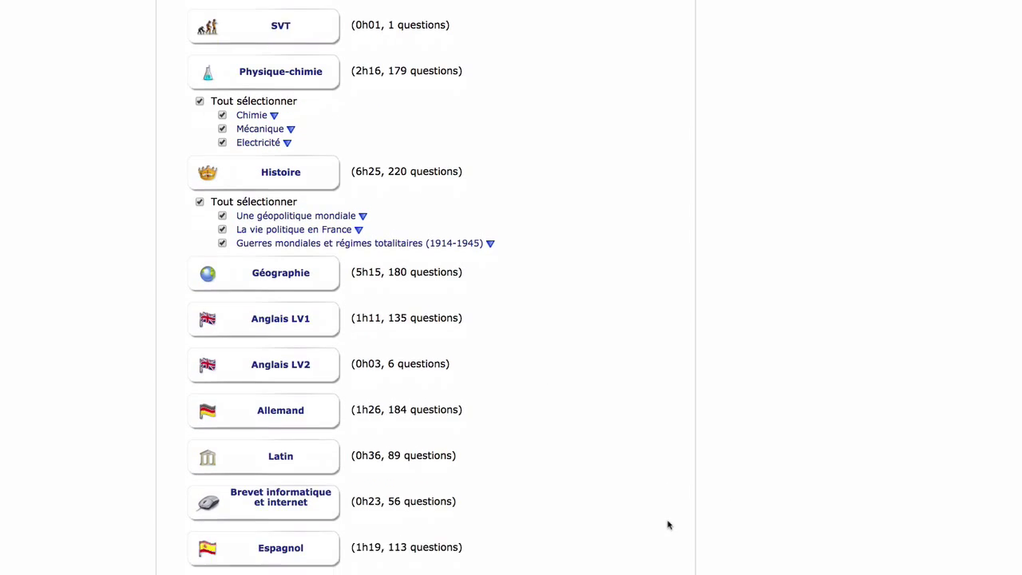
# - Plan 2h Monday, 3h Tuesday, 2h Wednesday, 3h Friday, finishing one subject before the next
pyautogui.click(228, 313)
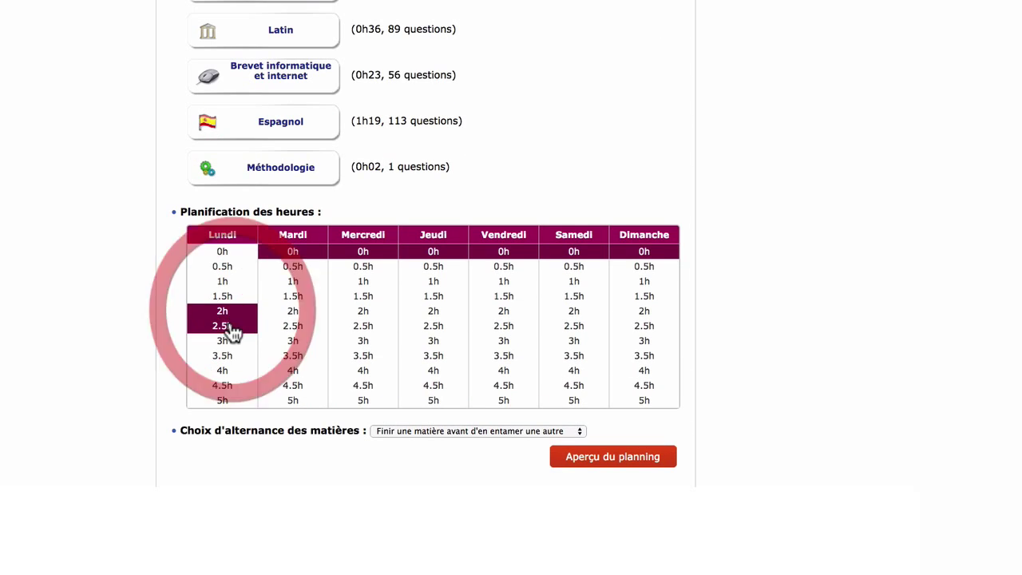
pyautogui.click(293, 344)
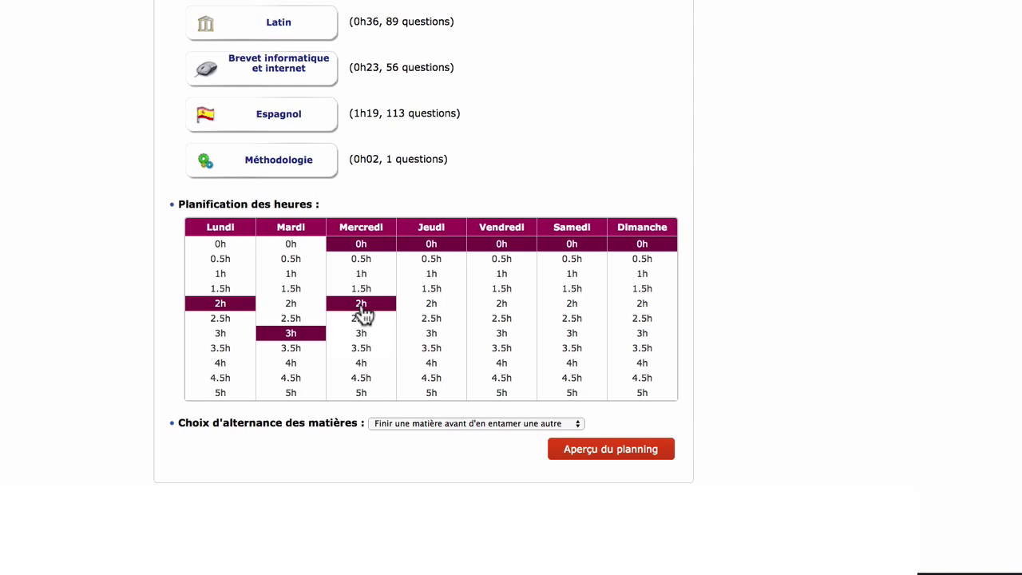
pyautogui.click(361, 311)
pyautogui.click(492, 335)
pyautogui.click(574, 427)
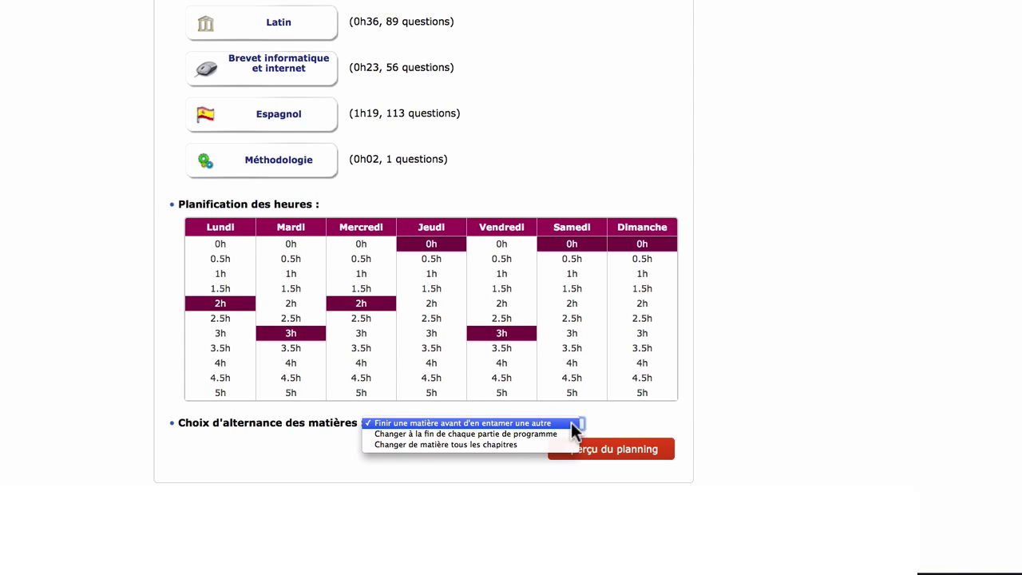
pyautogui.click(604, 428)
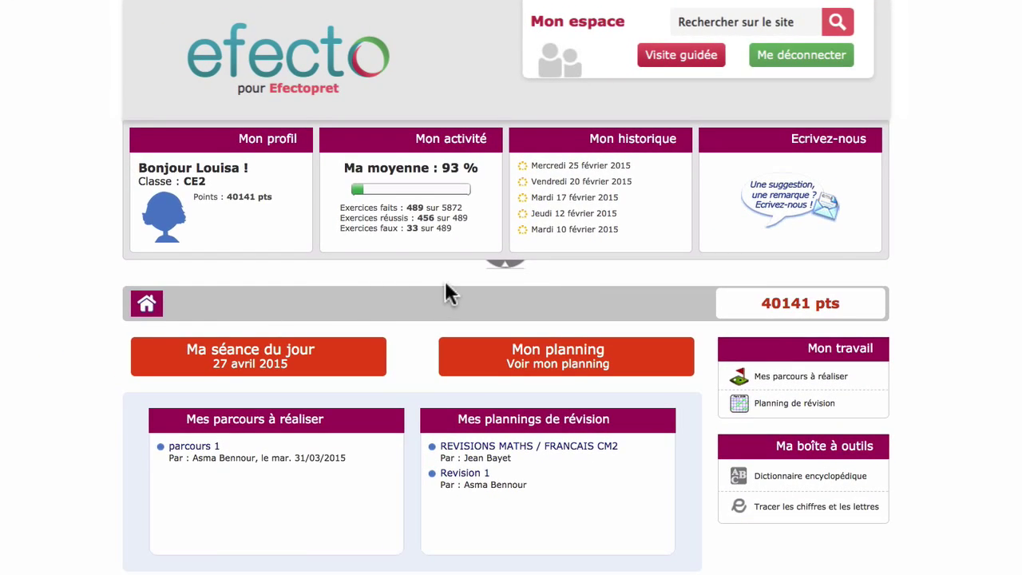
# - Collapse the profile panels and view the programme of the student's session of the day
pyautogui.click(515, 270)
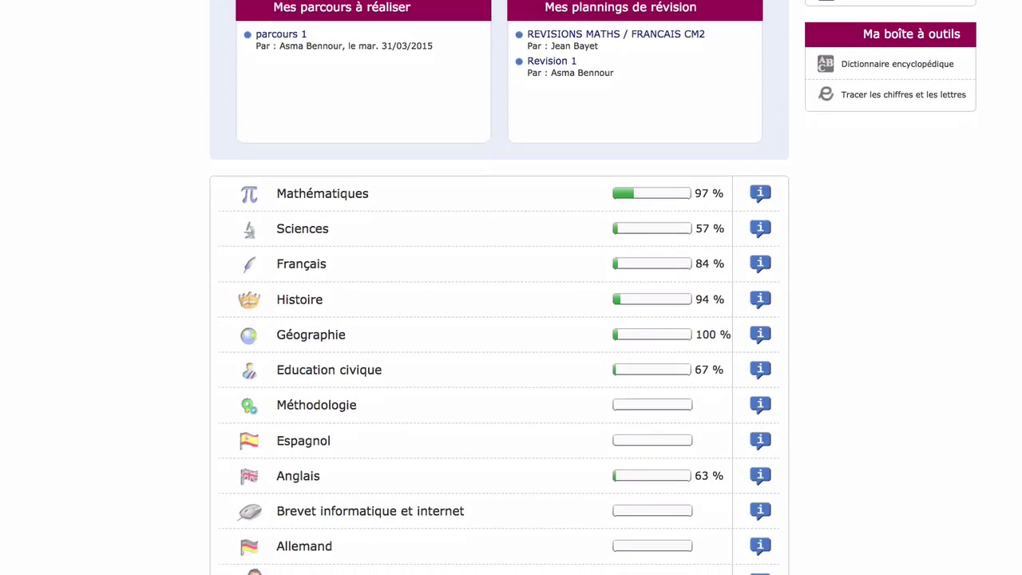
pyautogui.scroll(-3, 499, 320)
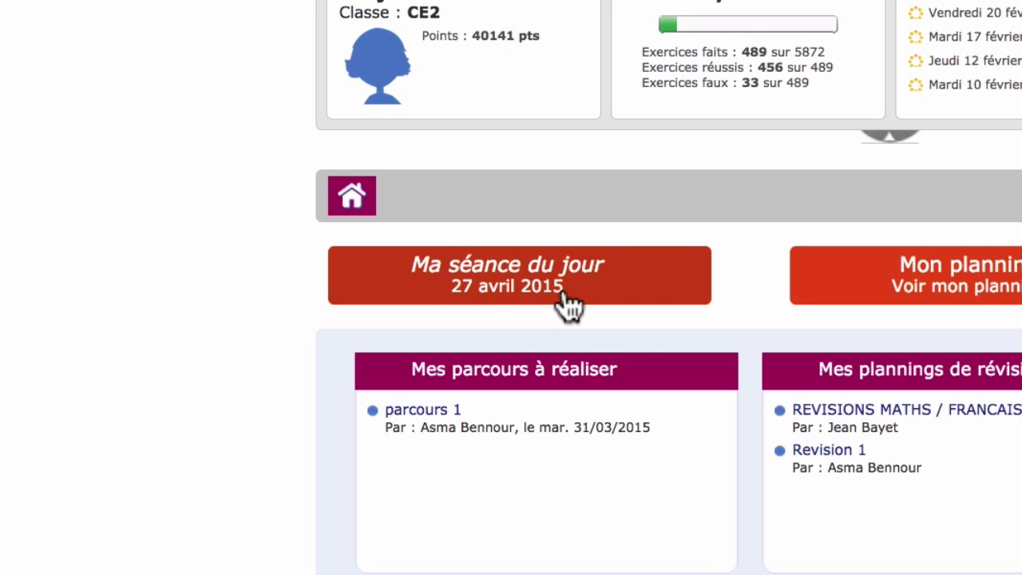
pyautogui.click(568, 303)
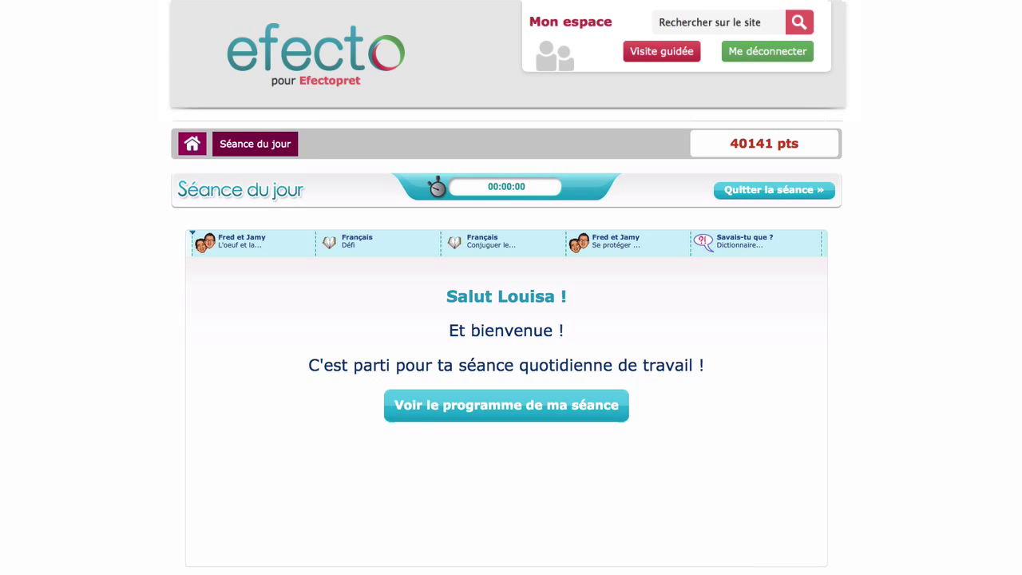
pyautogui.click(513, 416)
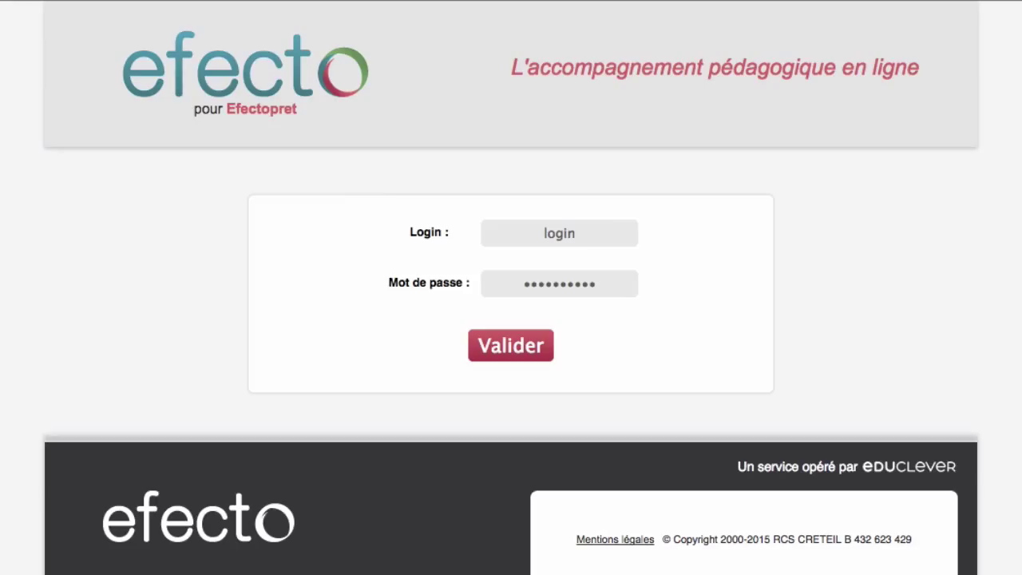
# - Sign in to the administration space with the admin account login and password
pyautogui.click(547, 232)
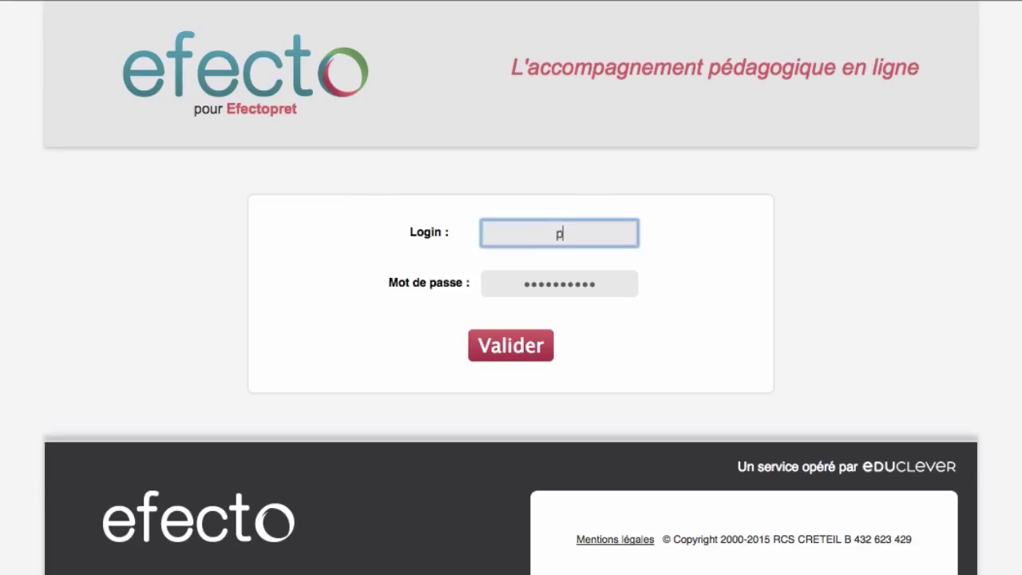
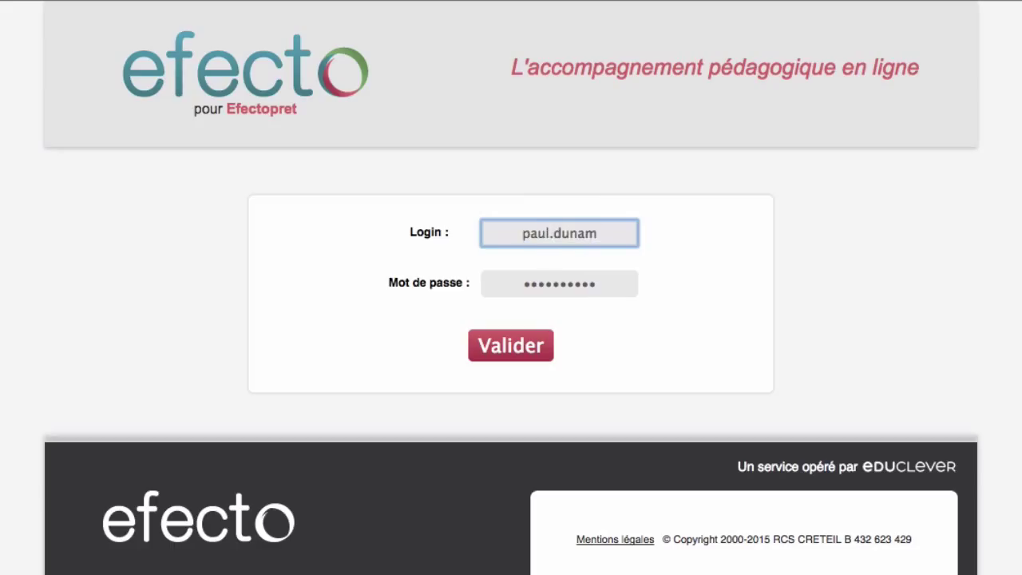
pyautogui.click(564, 283)
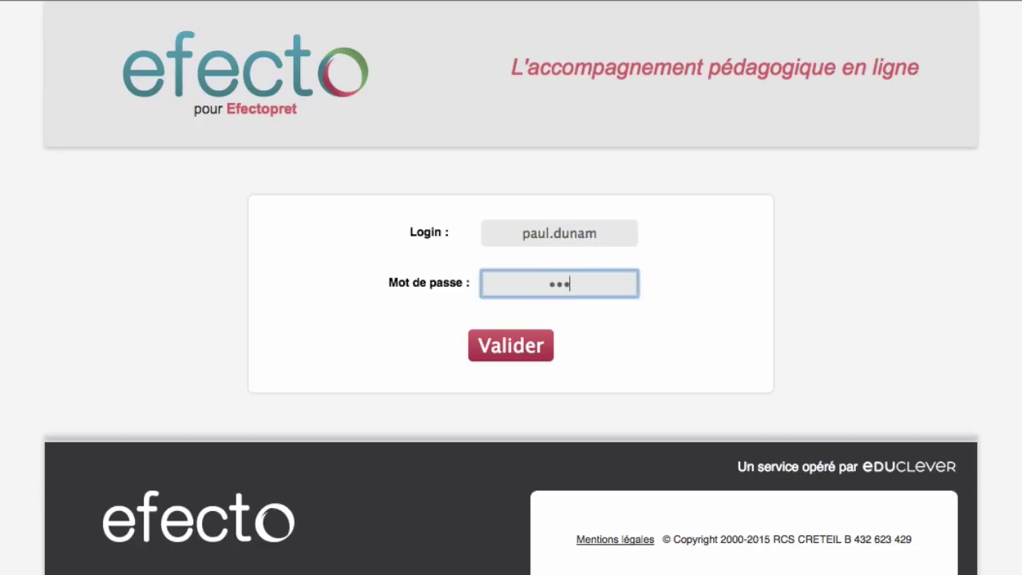
pyautogui.click(503, 351)
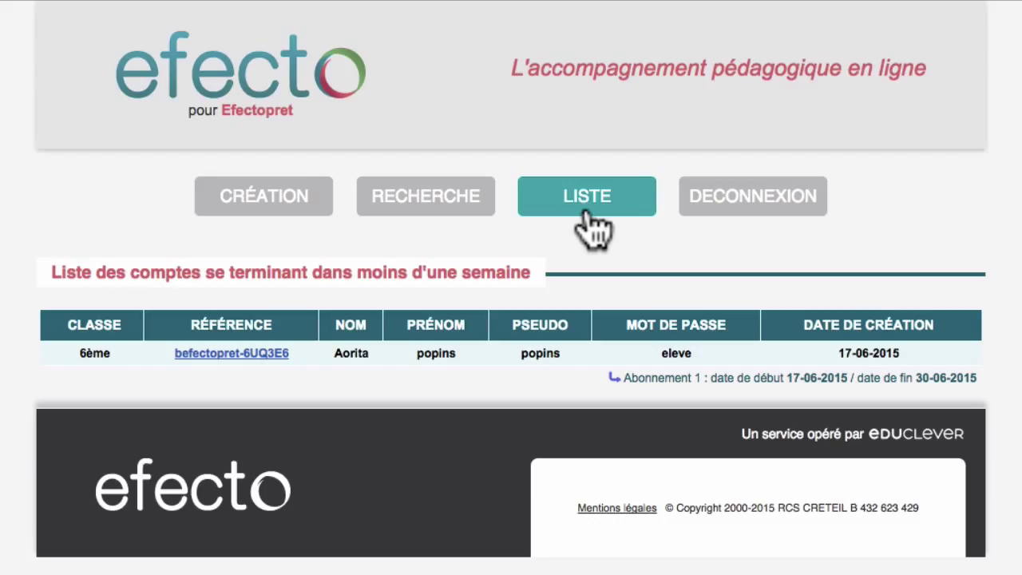
# - Start a new student account subscribed from 01-07-2015 to 31-07-2015
pyautogui.click(268, 209)
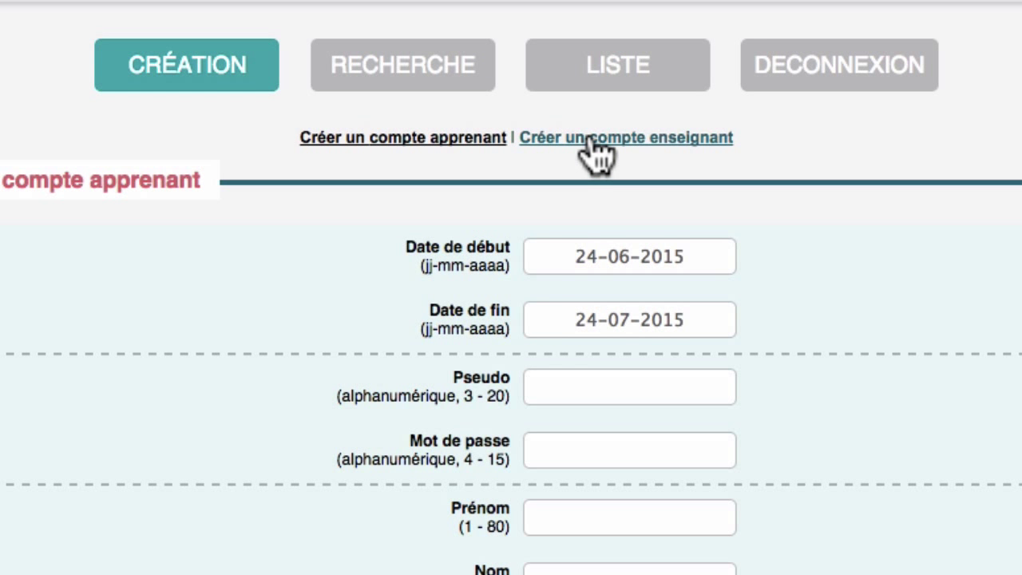
pyautogui.click(566, 256)
pyautogui.press('super+a')
pyautogui.write('01-07-2015')
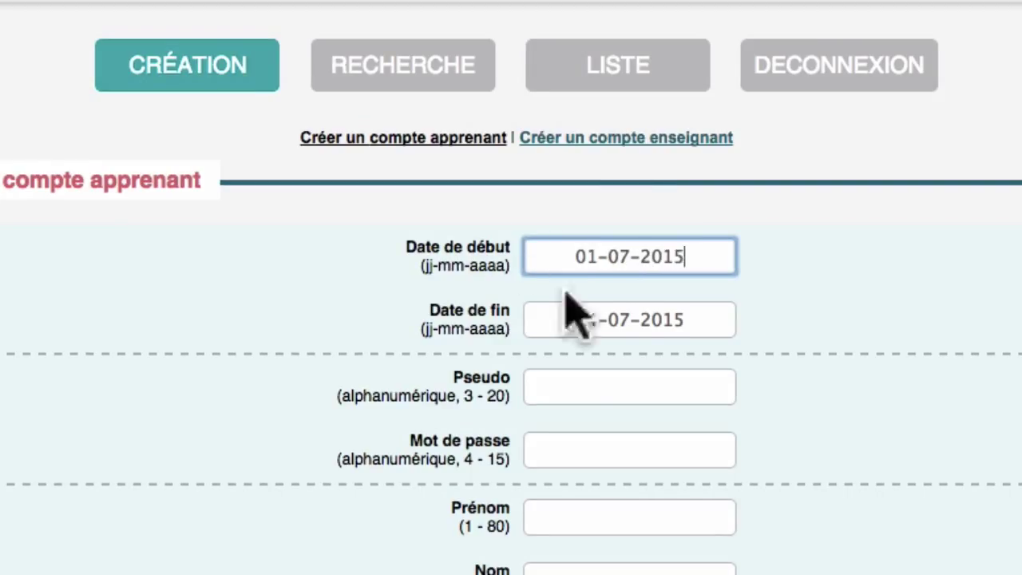
pyautogui.doubleClick(535, 317)
pyautogui.write('31')
# - Enter the new student's username and account password
pyautogui.click(604, 383)
pyautogui.write('Trabul')
pyautogui.press('Tab')
pyautogui.write('123456')
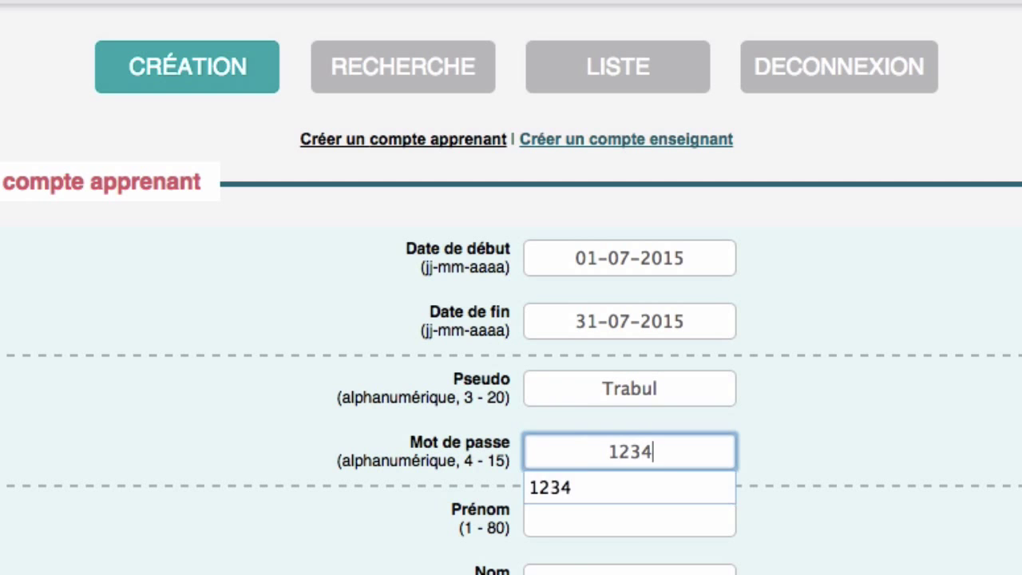
# - Fill in the student's first name, last name and e-mail address
pyautogui.click(634, 519)
pyautogui.scroll(-3, 612, 529)
pyautogui.click(612, 523)
pyautogui.scroll(-1, 612, 472)
pyautogui.click(611, 472)
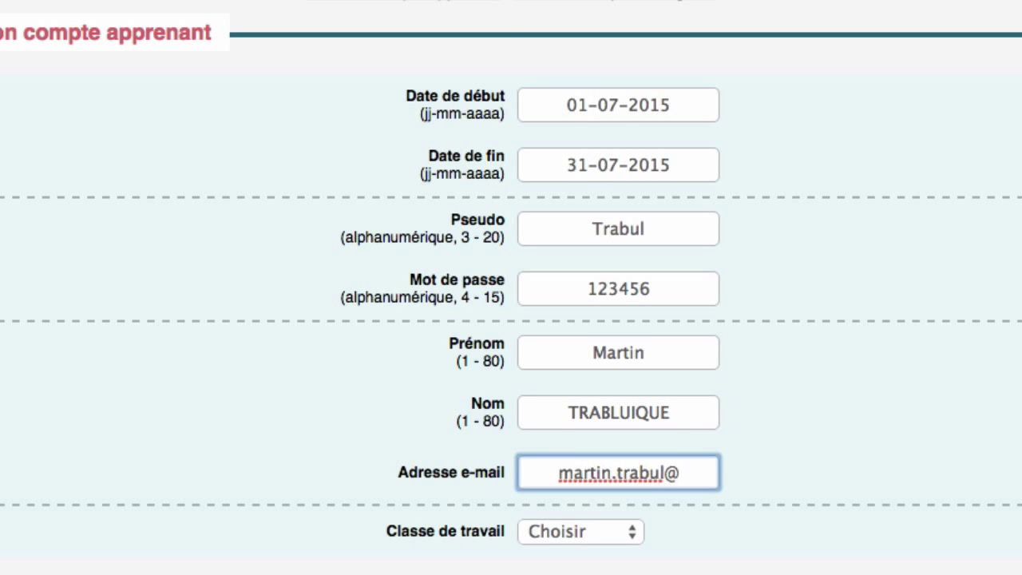
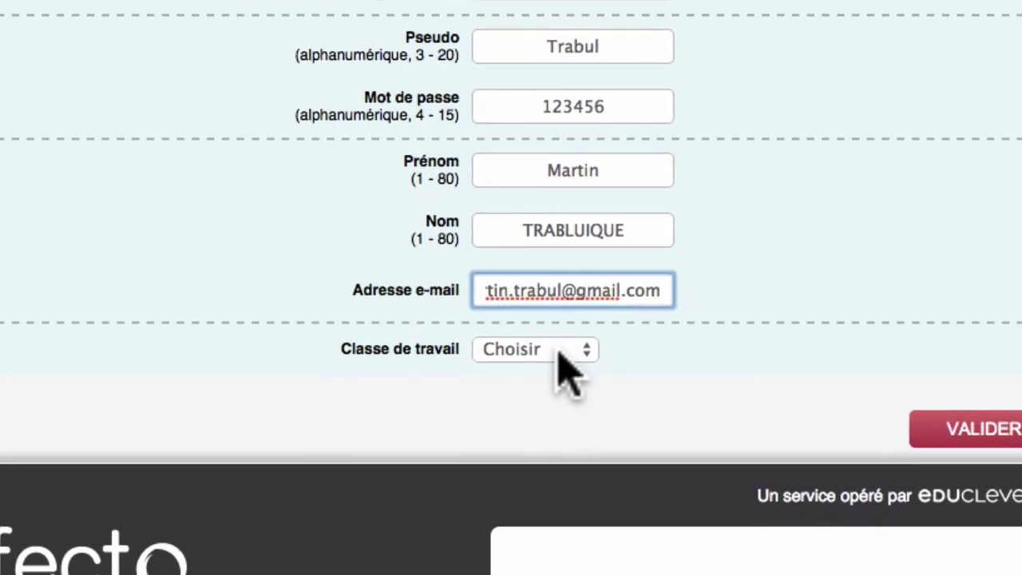
# - Assign the account to class 6ème and create it
pyautogui.click(598, 535)
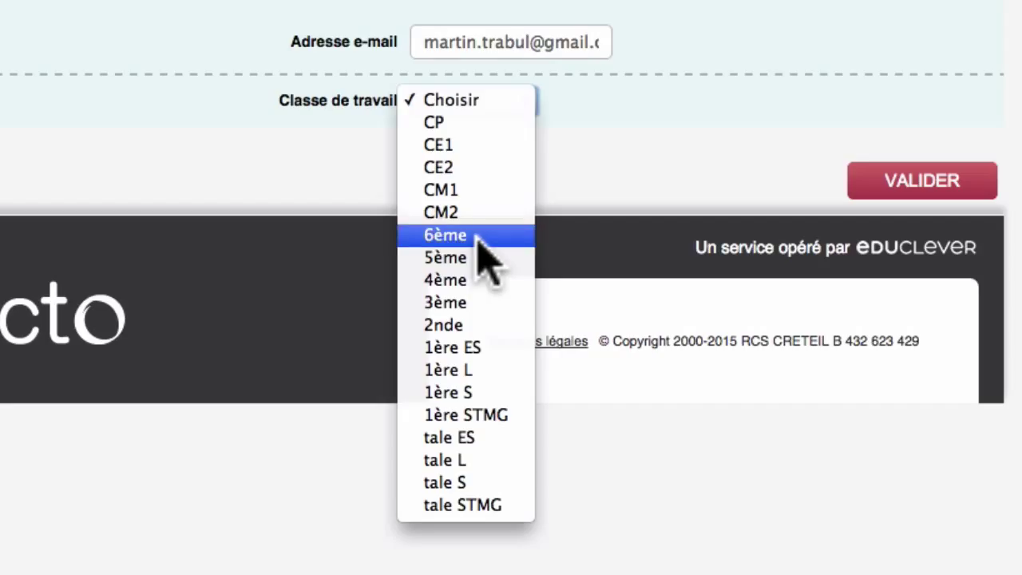
pyautogui.click(477, 236)
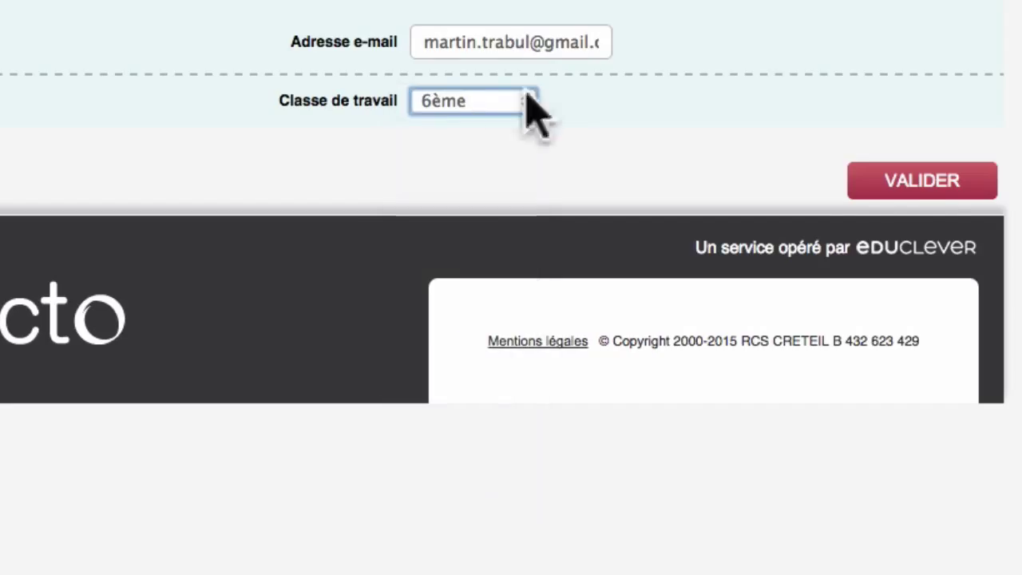
pyautogui.click(922, 186)
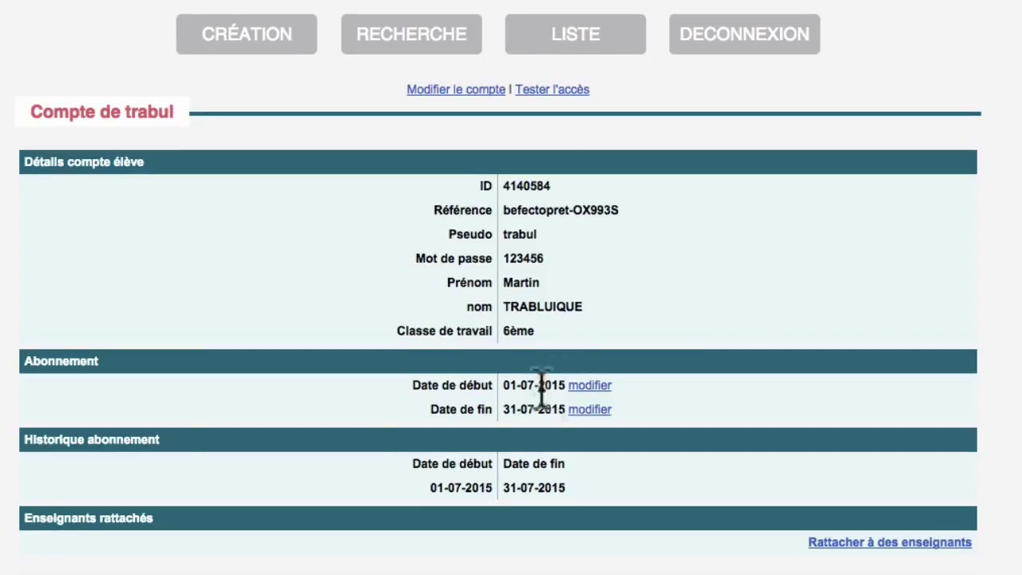
# - Leave the end date unchanged and attach the account to the first listed teacher
pyautogui.click(588, 411)
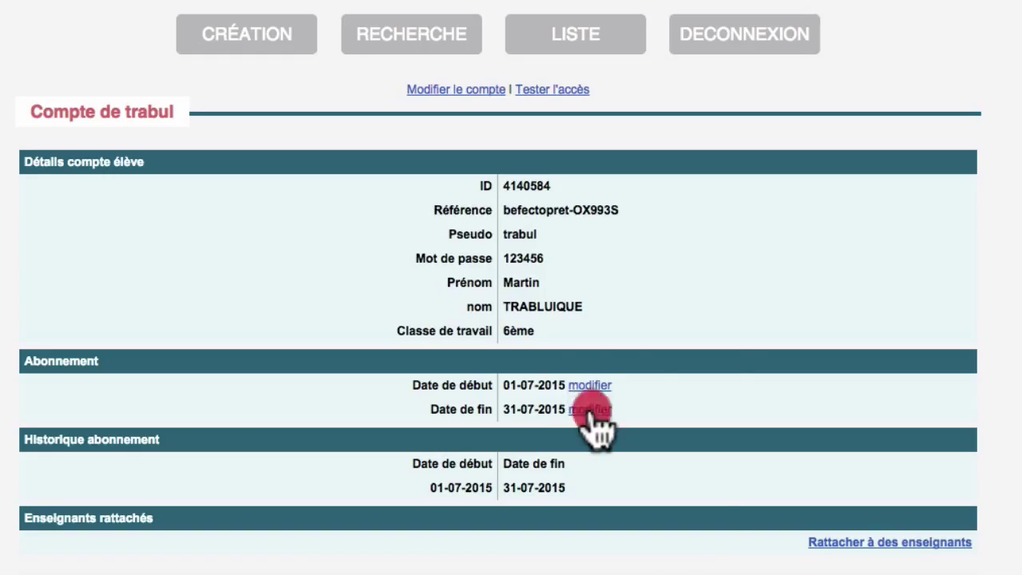
pyautogui.scroll(-5, 693, 368)
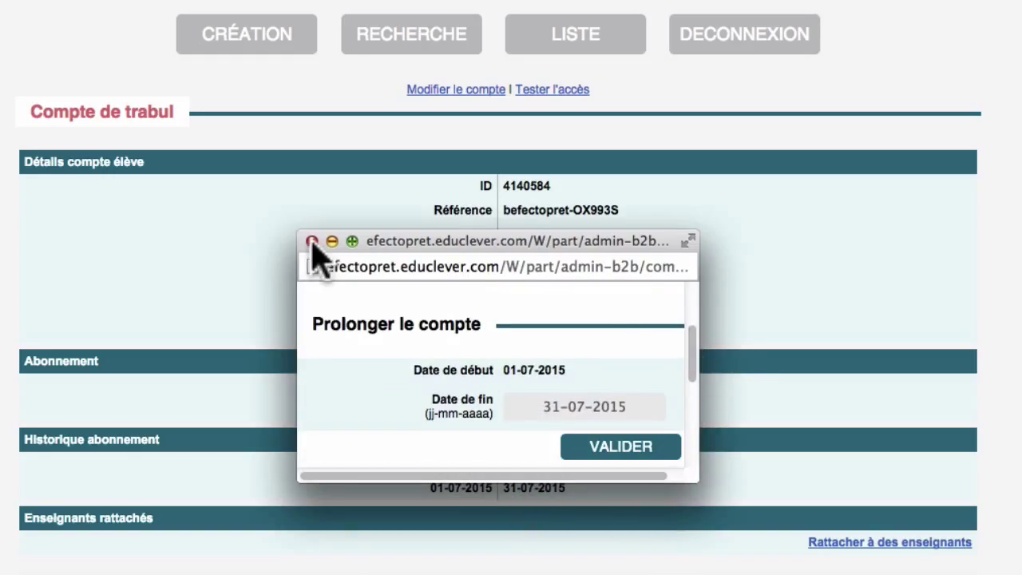
pyautogui.click(311, 241)
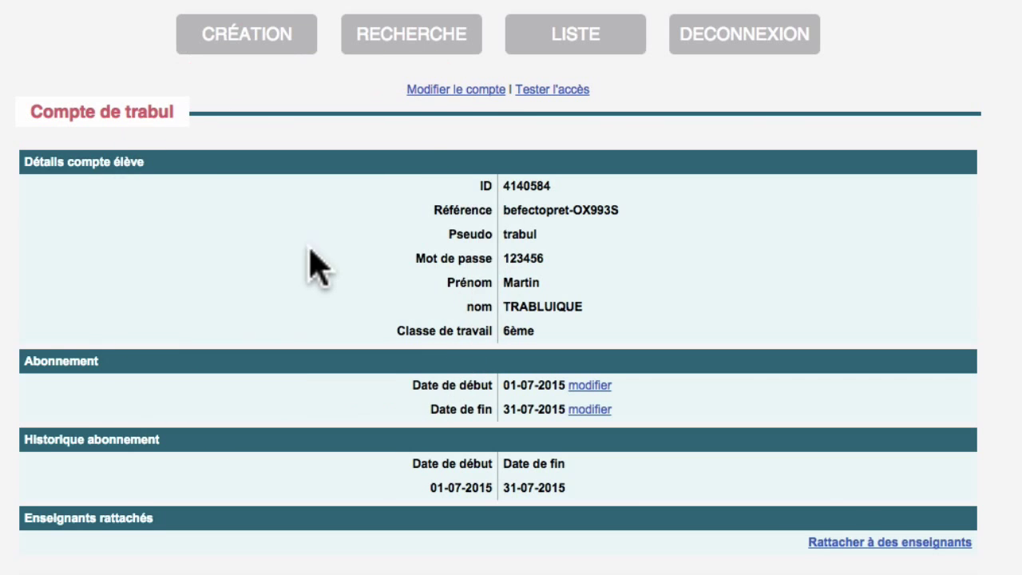
pyautogui.click(858, 545)
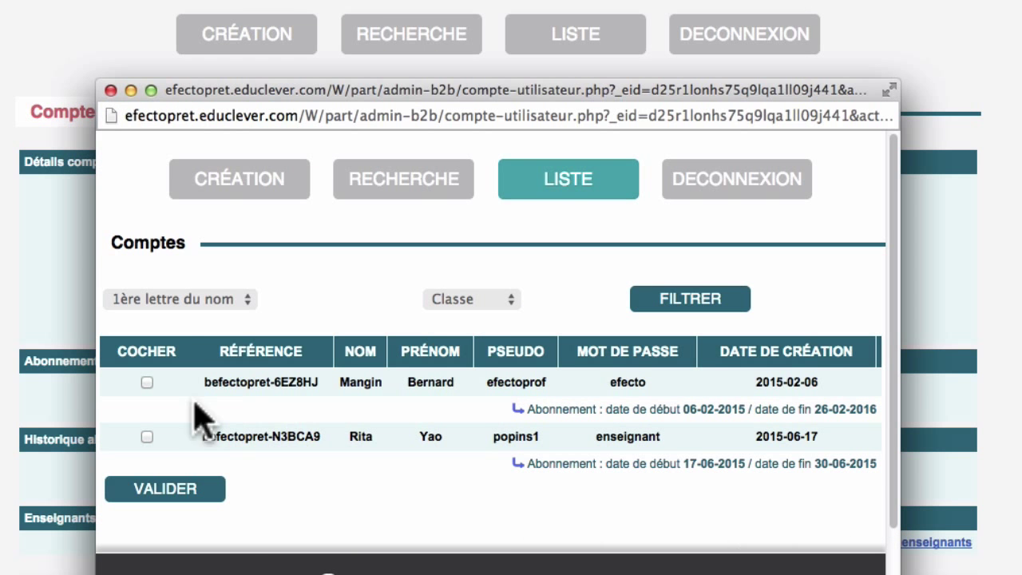
pyautogui.click(146, 383)
pyautogui.click(195, 490)
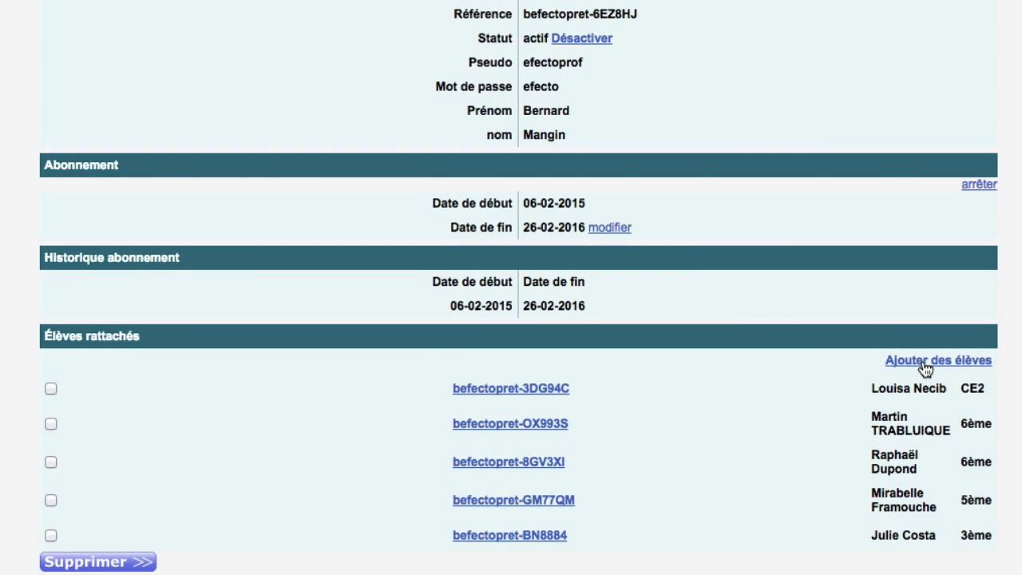
# - Add two more students to that teacher's account
pyautogui.click(925, 363)
pyautogui.click(170, 241)
pyautogui.click(170, 295)
pyautogui.click(207, 402)
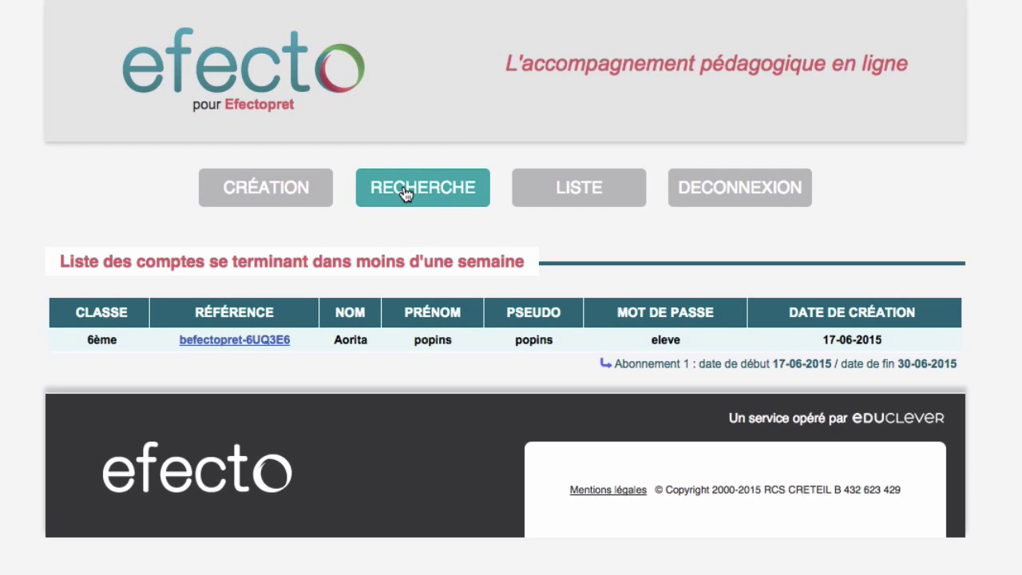
# - Show the account search form, then the full account list
pyautogui.click(405, 193)
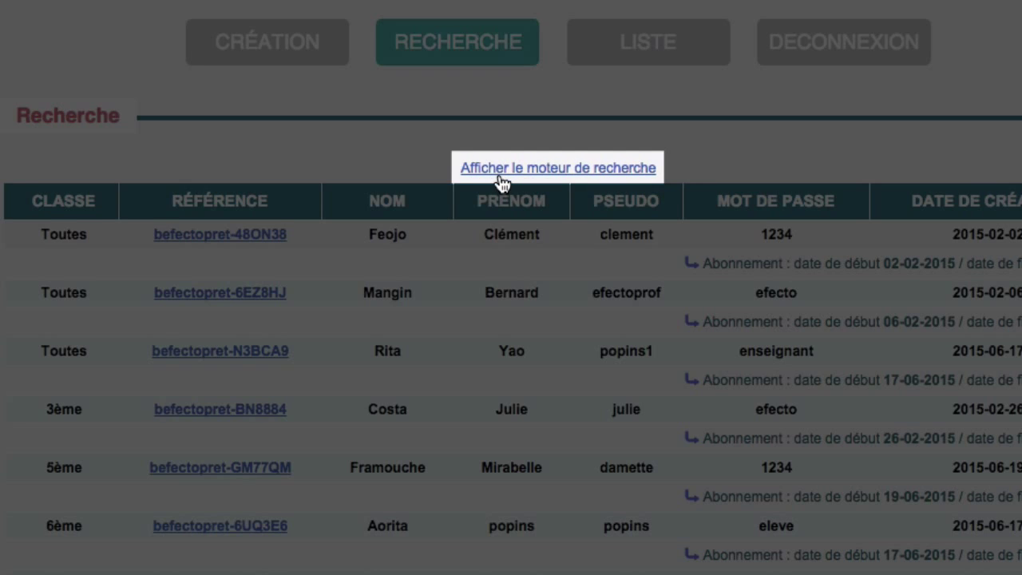
pyautogui.click(500, 178)
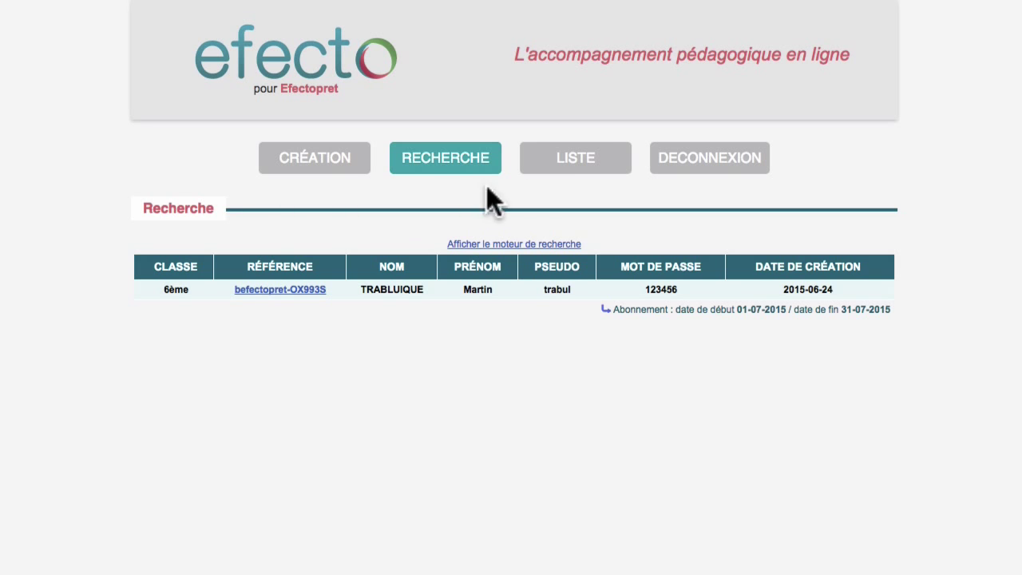
pyautogui.click(574, 163)
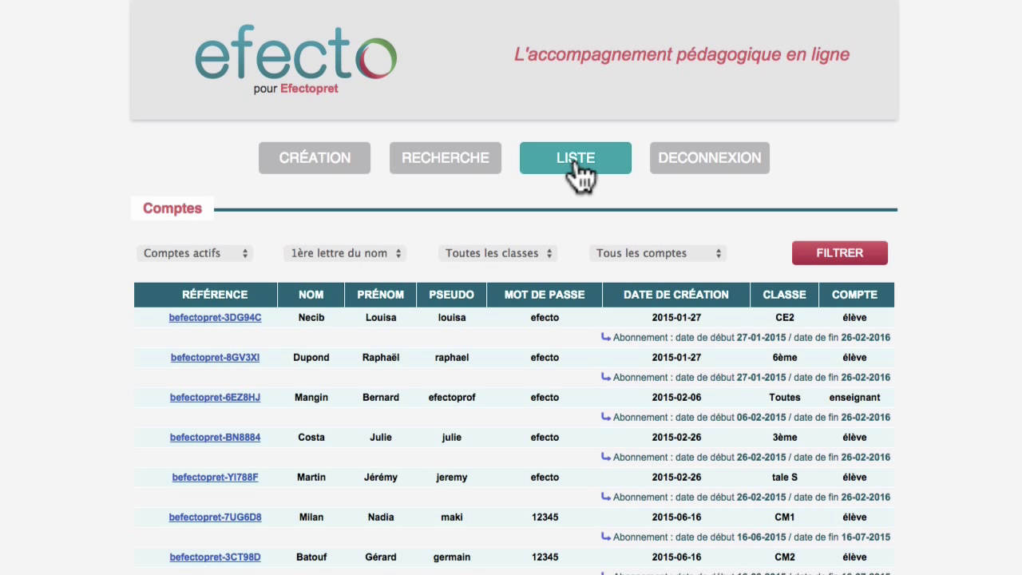
# - Filter the account list to class 6ème student accounts
pyautogui.click(241, 254)
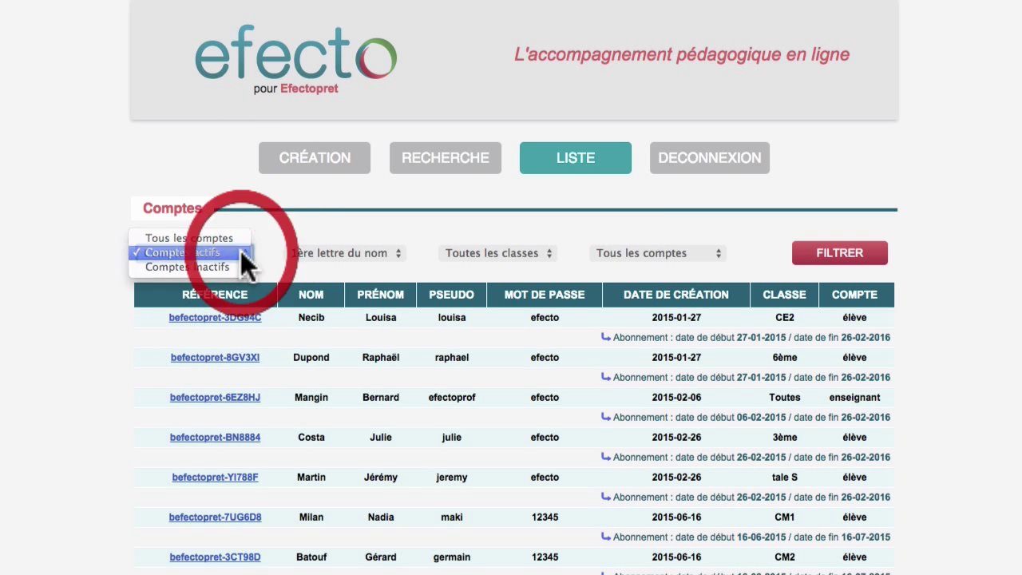
pyautogui.click(241, 254)
pyautogui.click(395, 251)
pyautogui.click(394, 252)
pyautogui.click(546, 252)
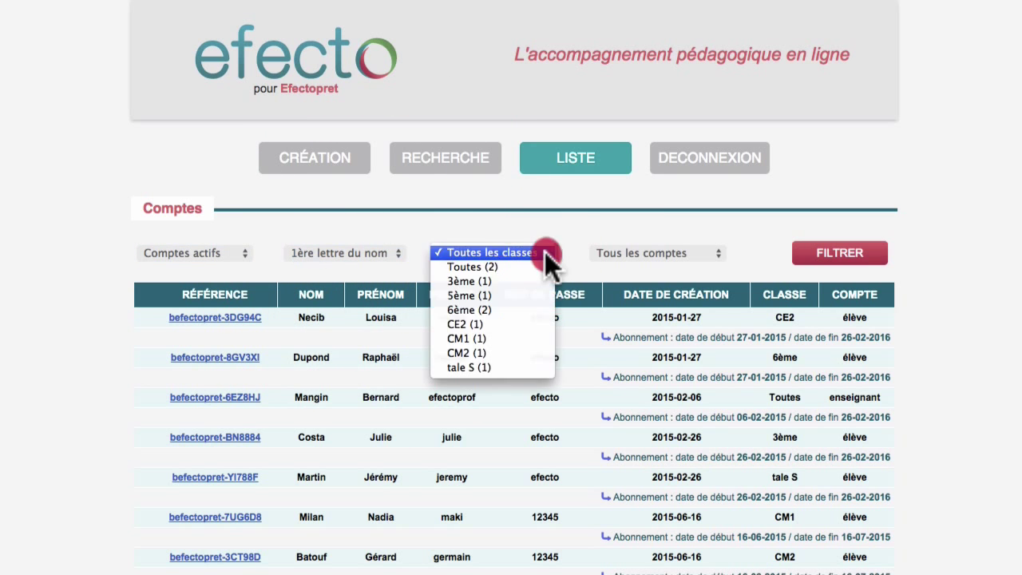
pyautogui.click(530, 311)
pyautogui.click(717, 252)
pyautogui.click(709, 266)
pyautogui.click(818, 260)
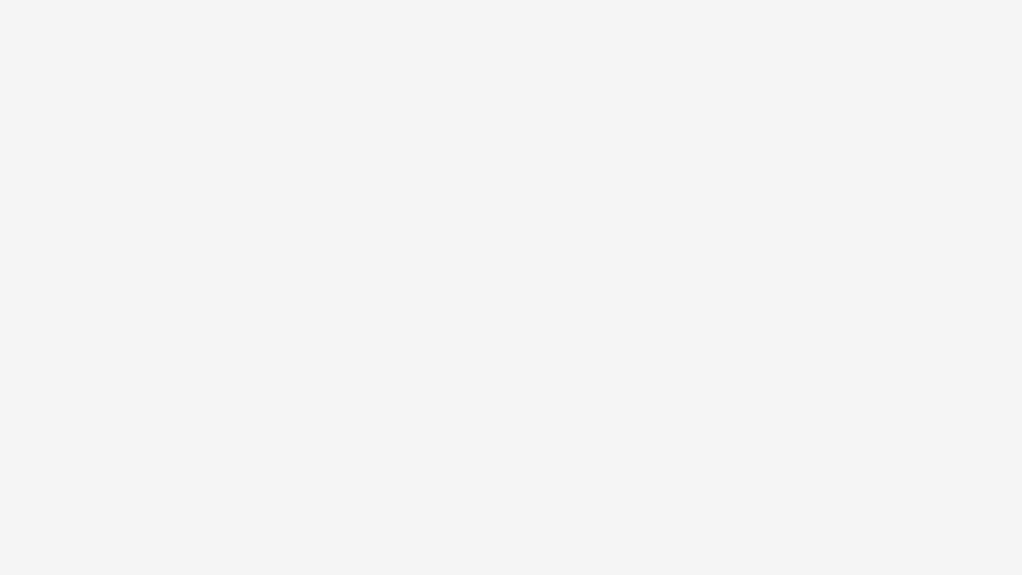